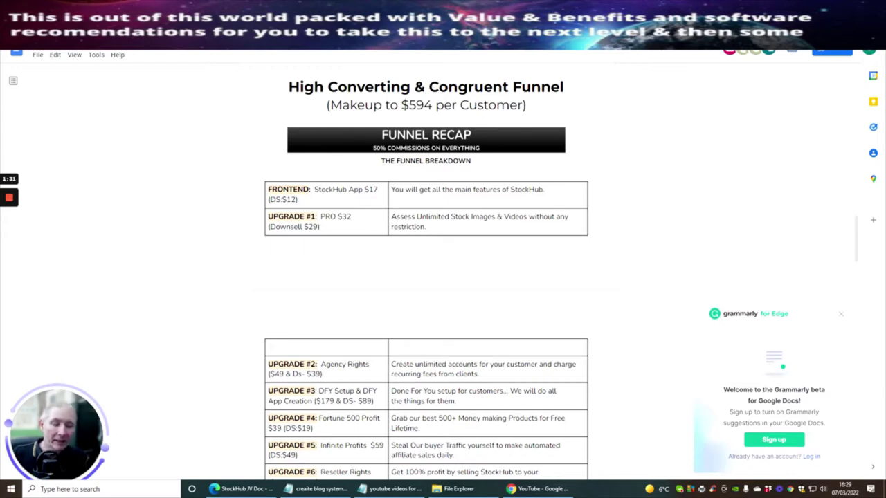
- Scroll the StockHub JV Doc down to the Funnel Recap table of frontend and upgrade prices
scroll(443, 270, down, 5)
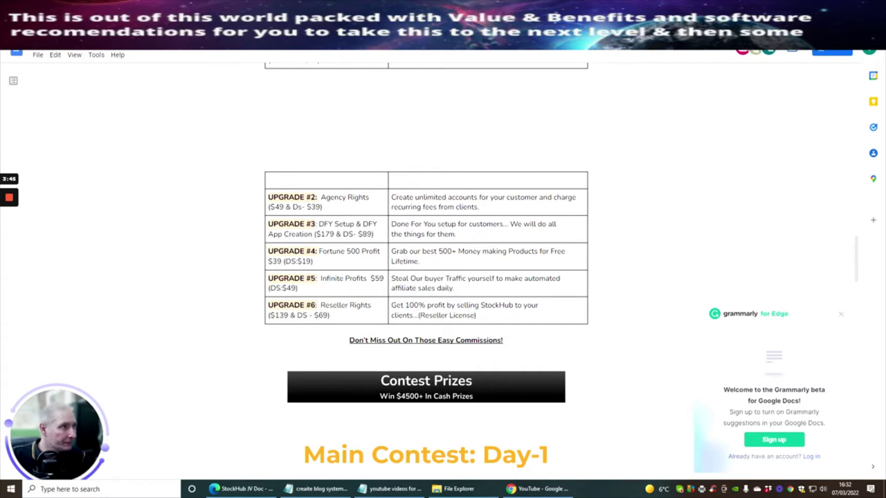
- Switch to the StockHub | PREVIEW sales page showing the $5 discount popup
key(ctrl+Tab)
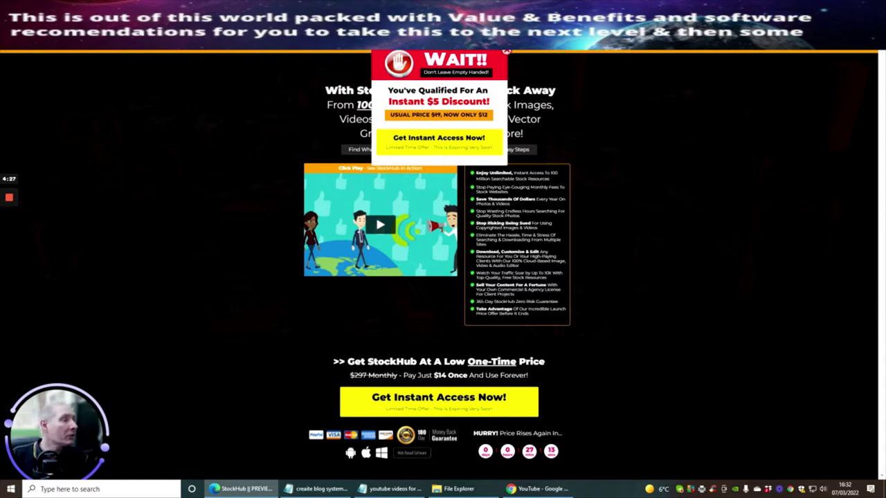
- Return to the StockHub app and load two more rows of 'marketing' image results
key(ctrl+Tab)
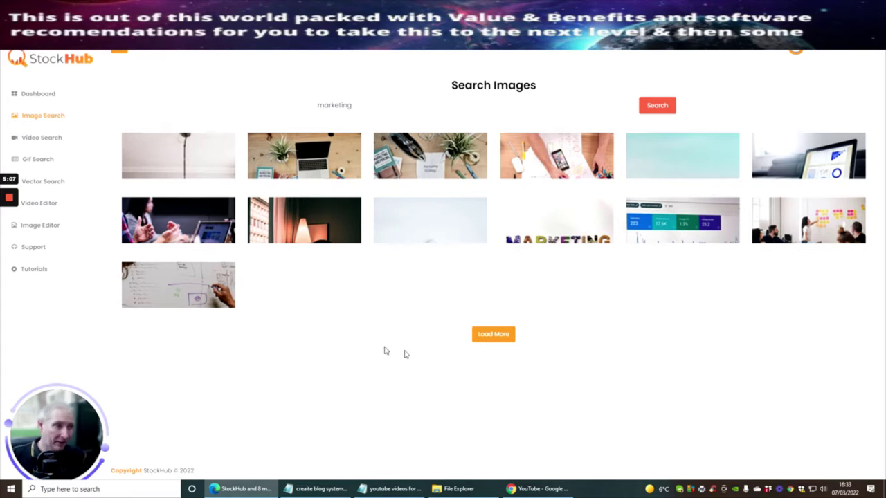
click(489, 335)
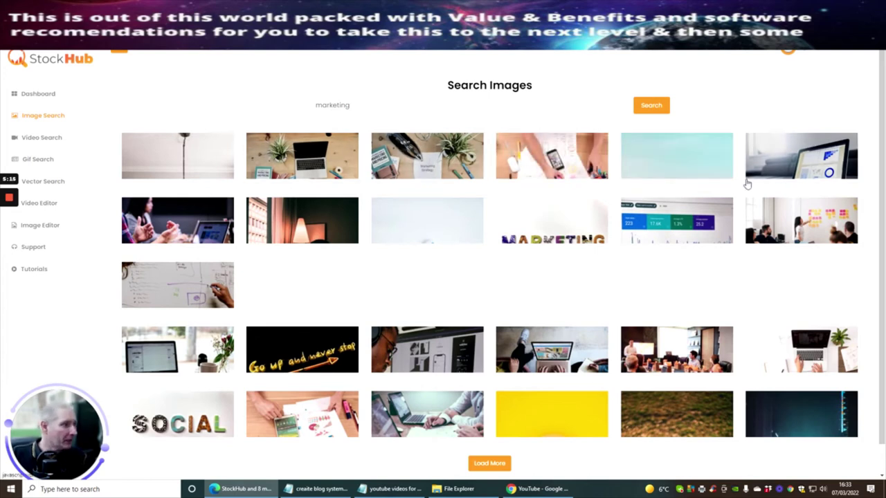
scroll(746, 184, down, 1)
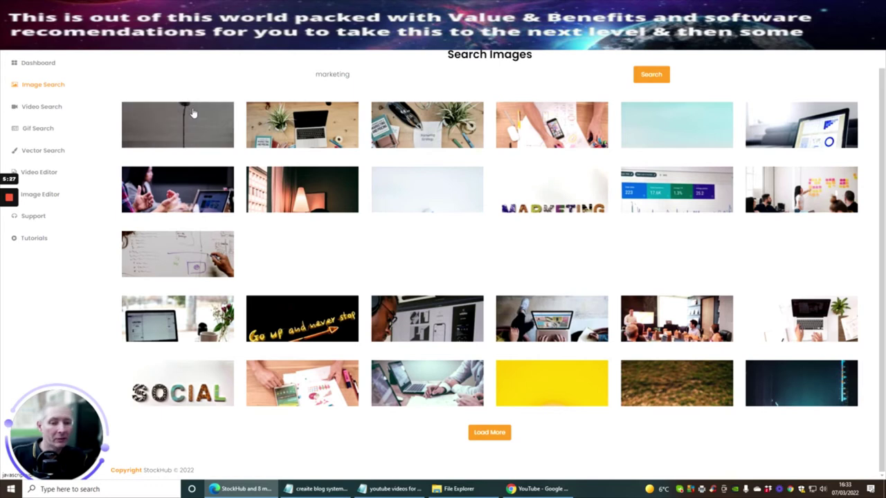
- Open the laptop desk photo from the marketing results in the Image Editor
click(339, 129)
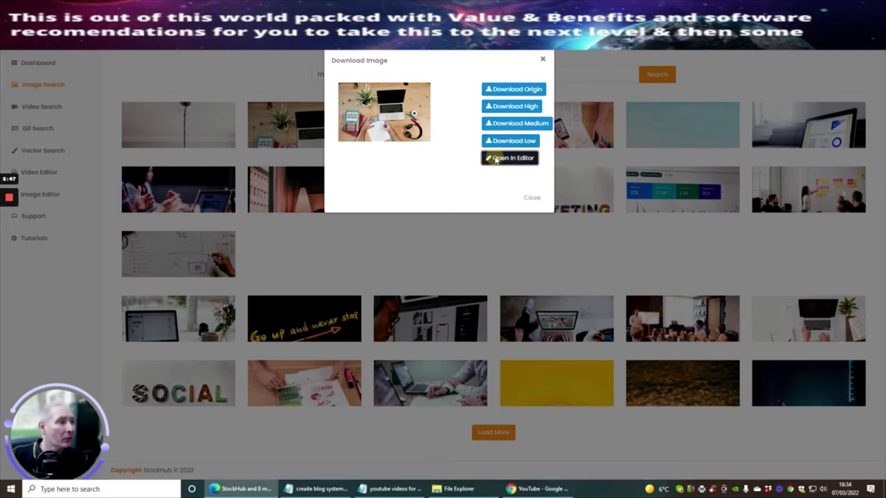
click(491, 158)
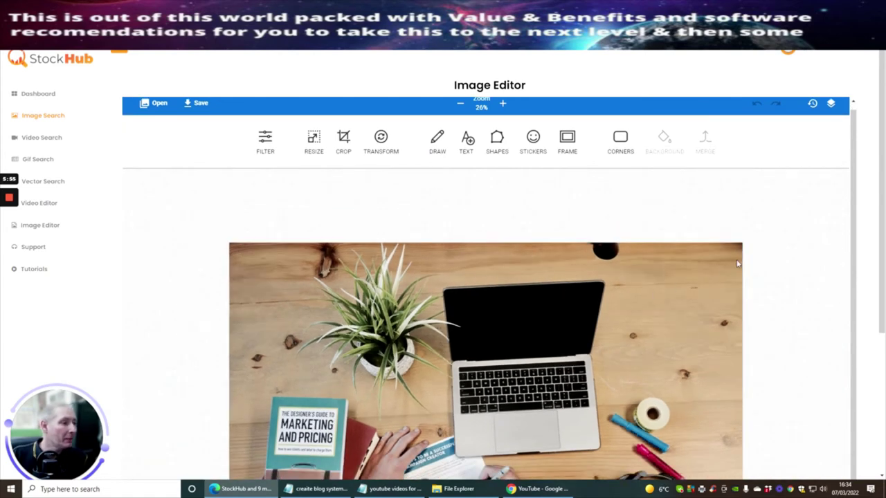
- Add a round white speech bubble from Stickers > Bubbles to the photo
scroll(741, 261, down, 3)
scroll(744, 258, up, 3)
scroll(744, 259, down, 2)
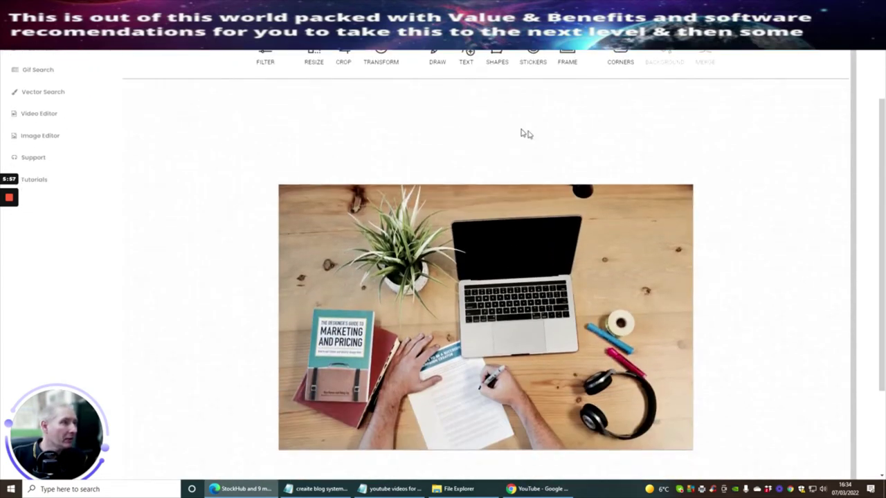
click(537, 60)
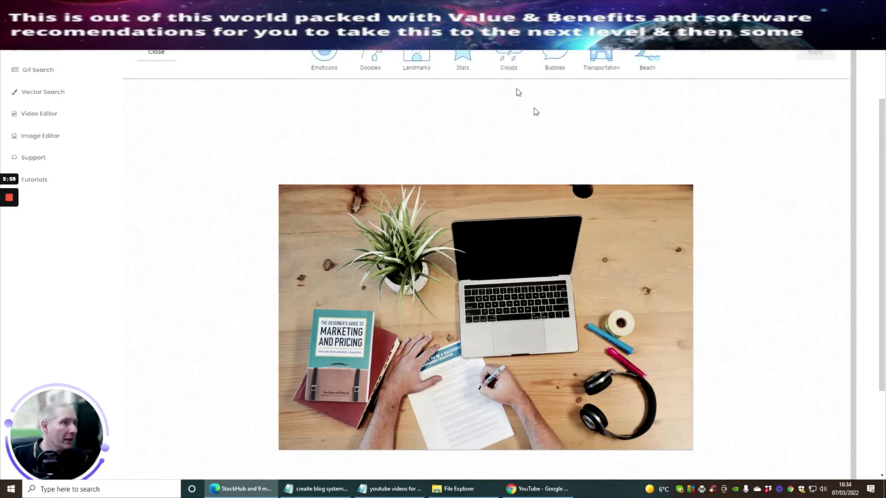
click(555, 58)
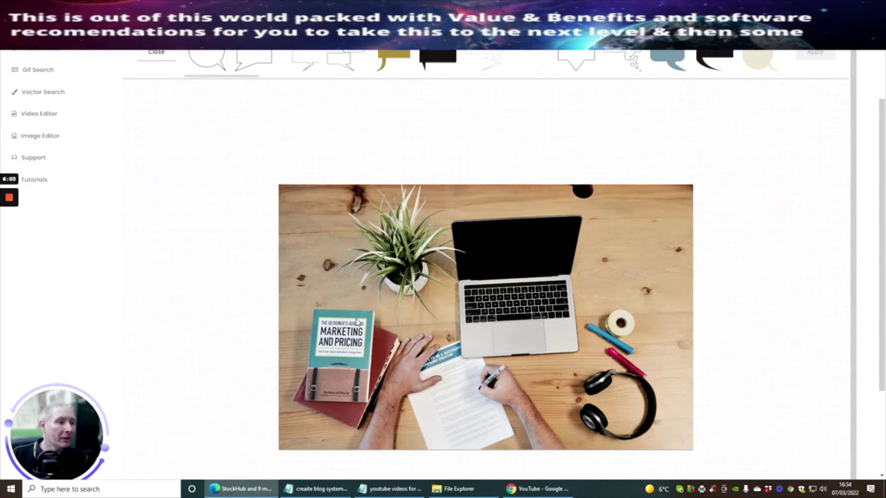
click(192, 53)
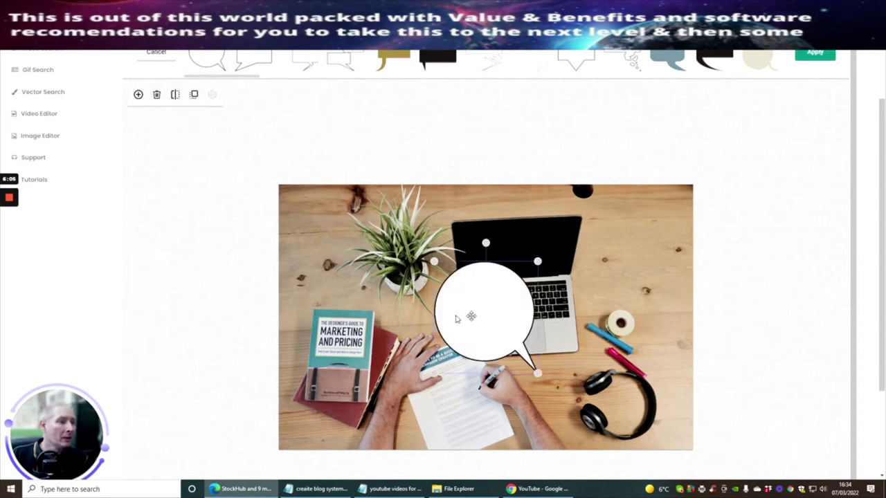
- Enlarge the speech bubble, place it at the top left above the book, and apply it
drag(477, 287, 346, 245)
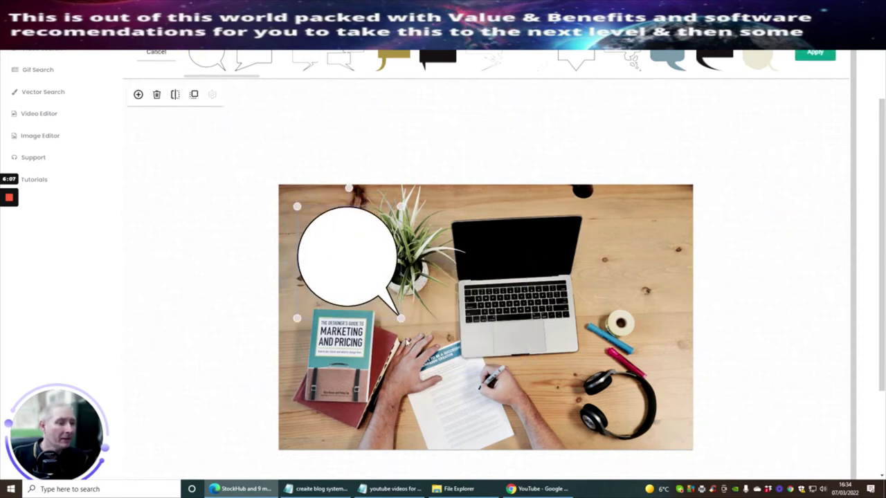
drag(401, 319, 431, 351)
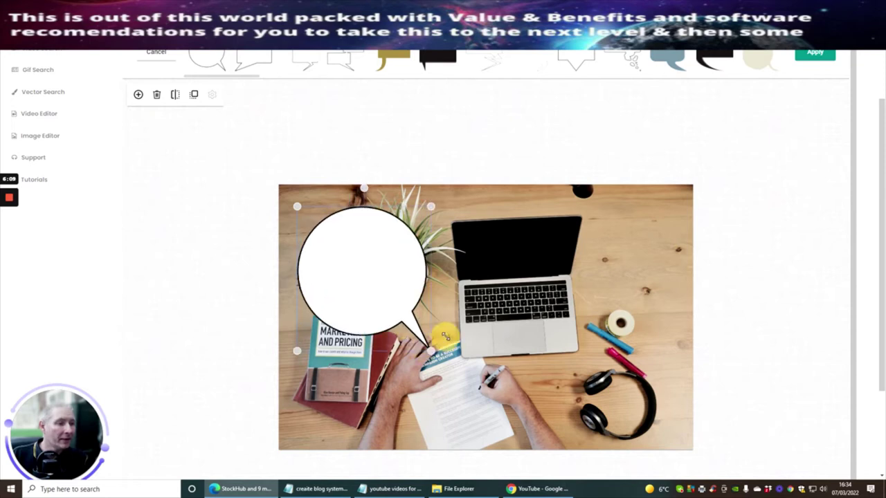
drag(380, 287, 390, 254)
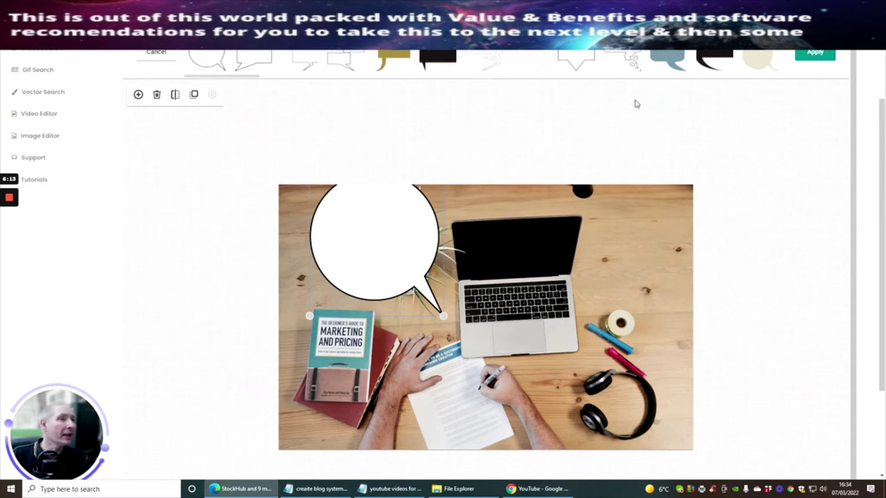
scroll(635, 103, up, 1)
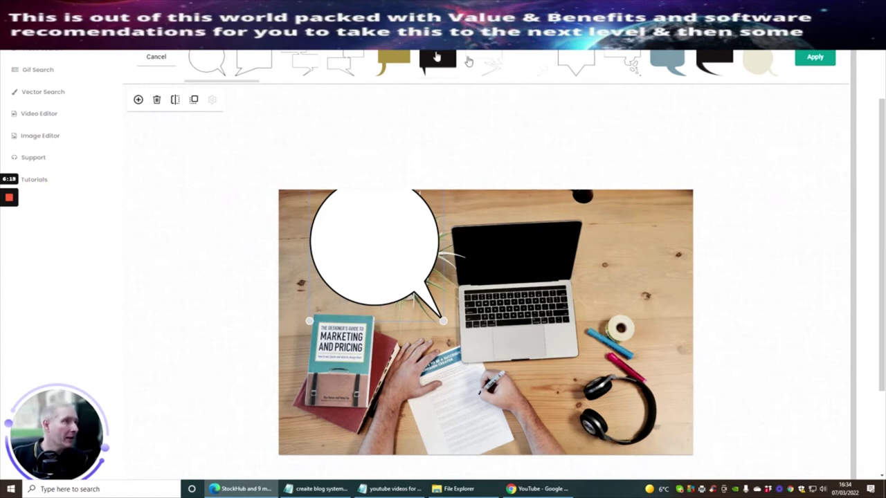
click(811, 60)
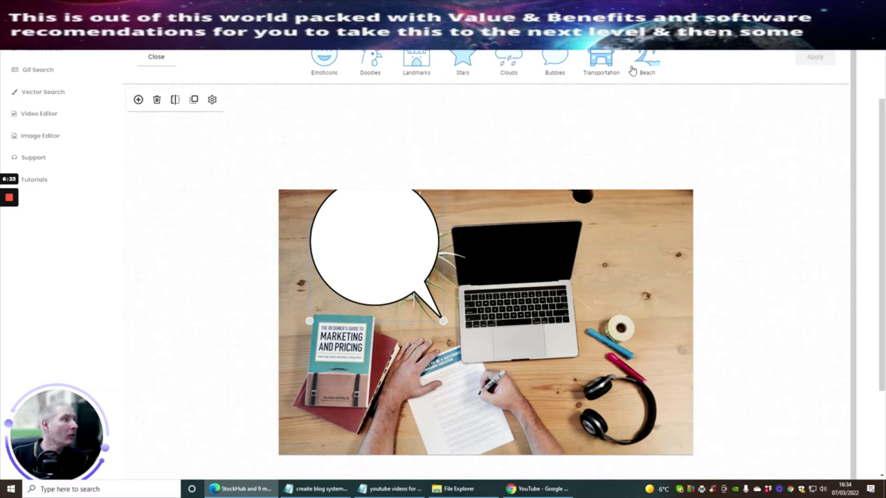
click(152, 57)
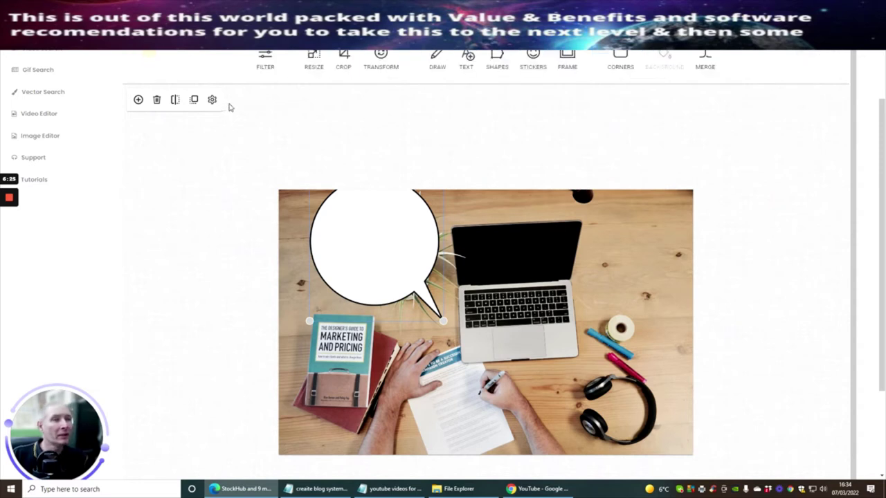
- Add a text box reading 'Clean Me' inside the speech bubble
click(466, 58)
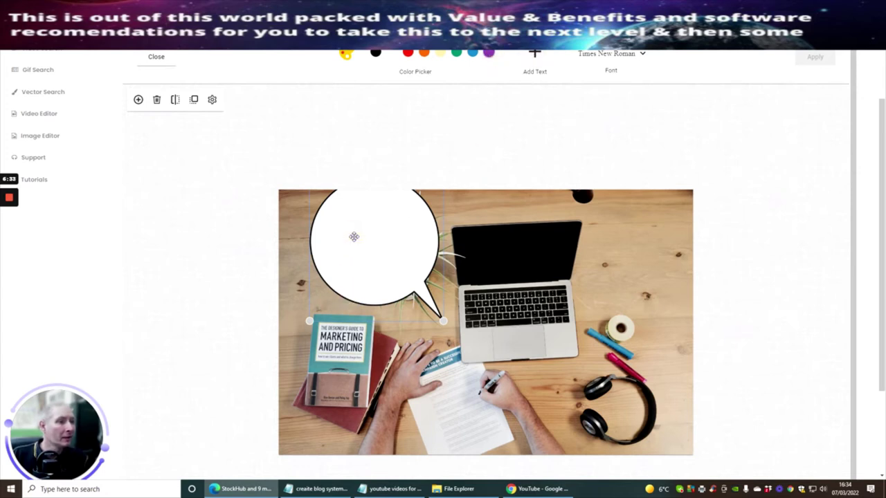
click(535, 54)
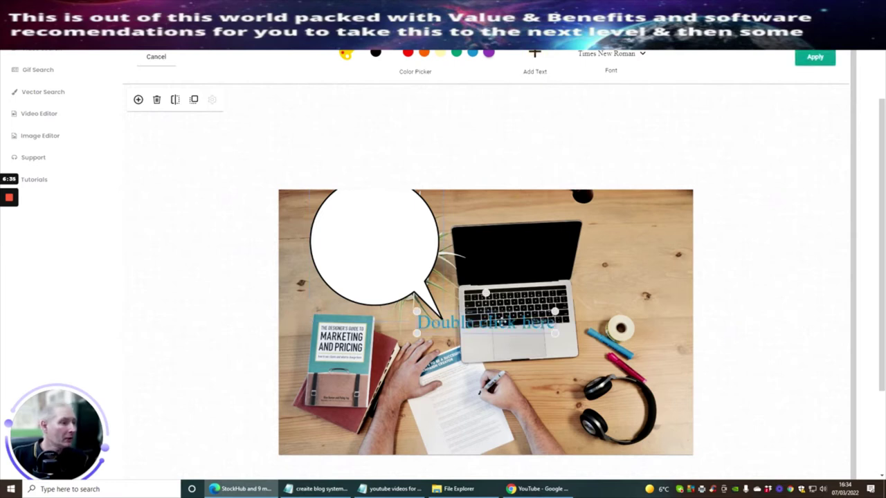
drag(502, 322, 404, 219)
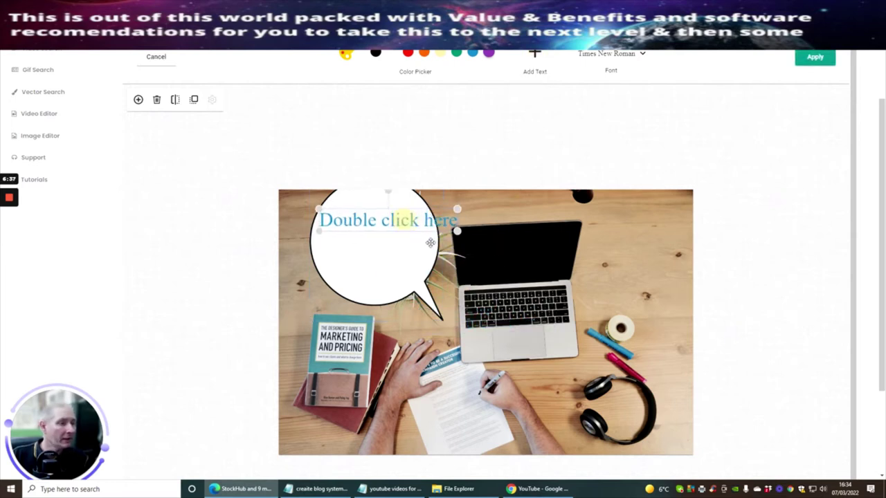
double_click(450, 222)
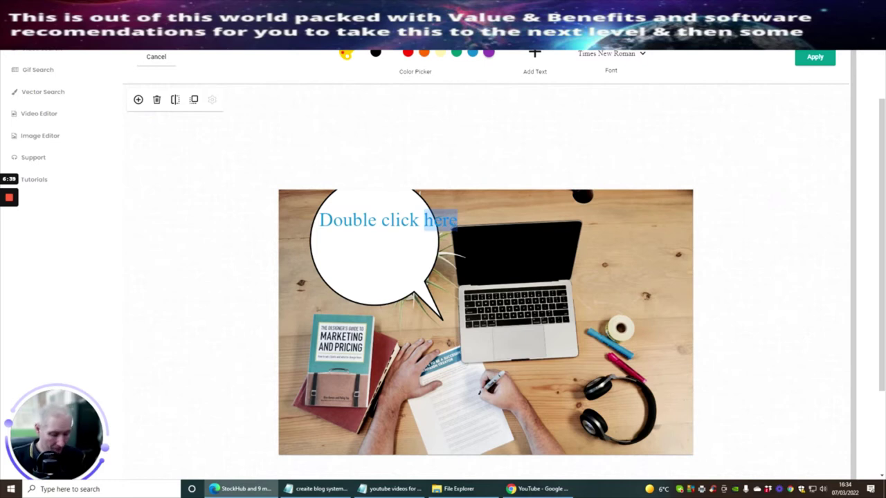
key(BackSpace)
key(BackSpace)
key(BackSpace)
key(BackSpace)
key(BackSpace)
key(BackSpace)
key(BackSpace)
key(BackSpace)
key(BackSpace)
key(BackSpace)
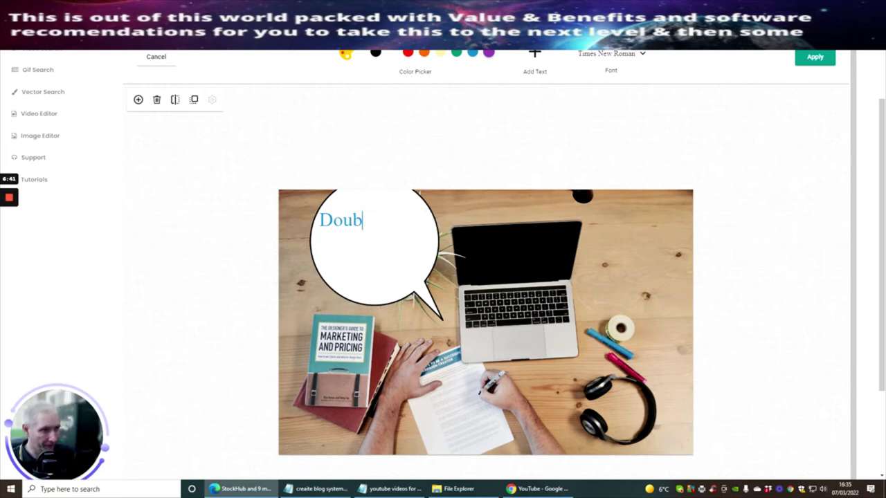
key(BackSpace)
key(BackSpace)
key(BackSpace)
key(BackSpace)
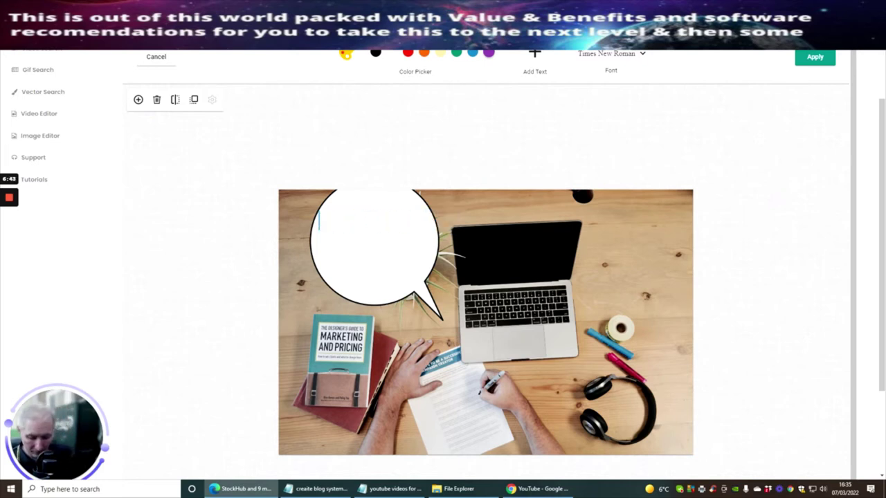
text(Clean )
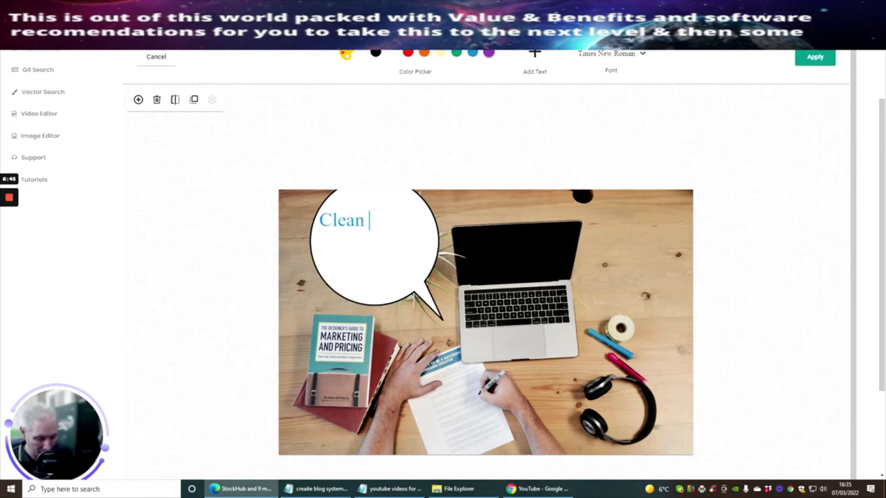
text(Me)
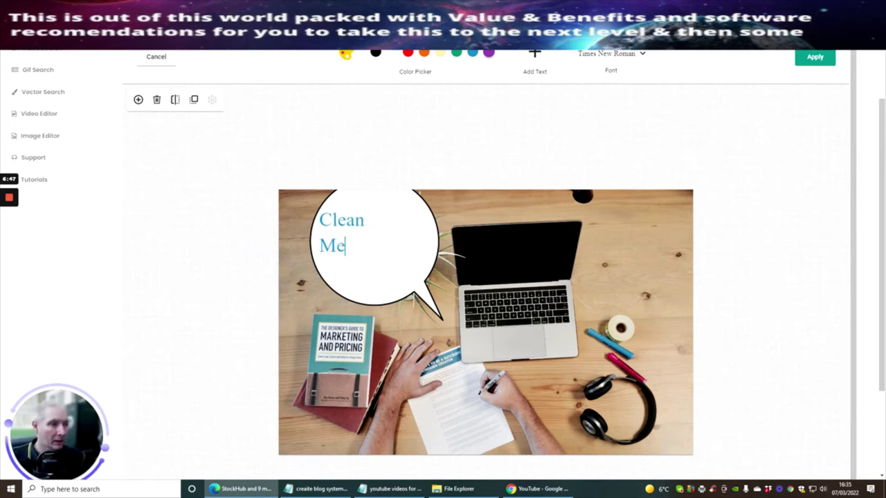
- Move the bubble lower over the book and hands, and delete the 'Clean Me' text
click(419, 238)
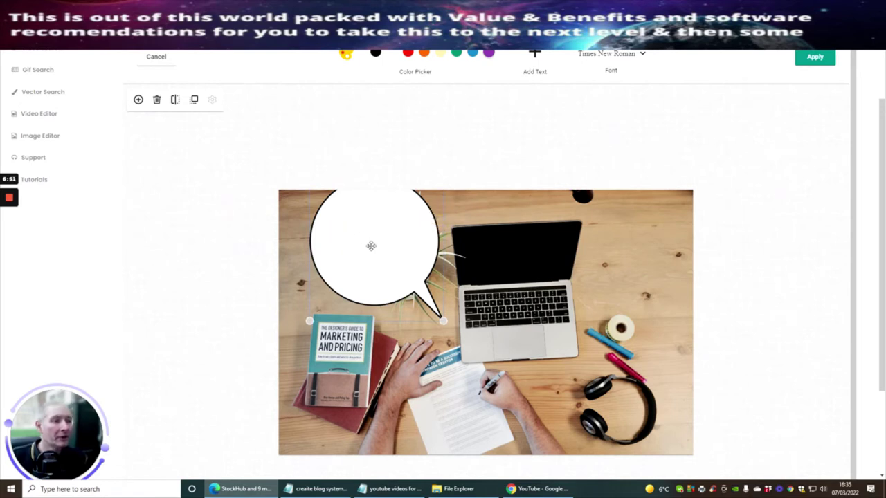
drag(350, 247, 339, 349)
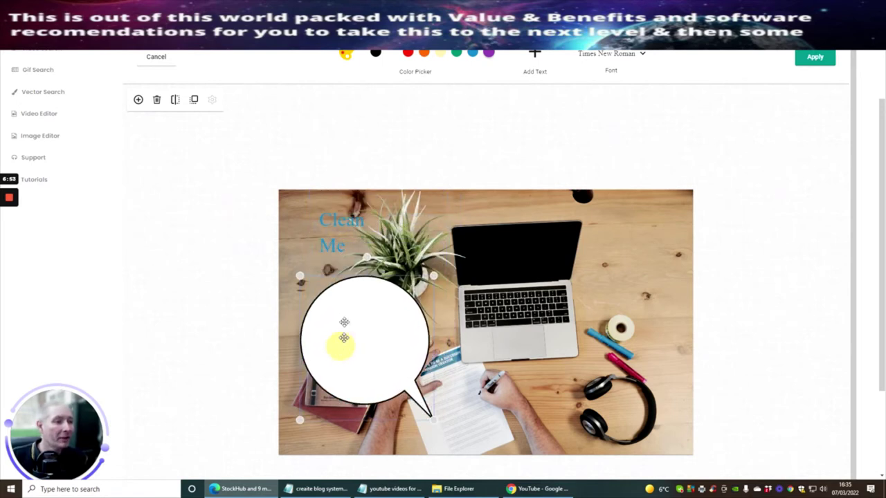
drag(330, 245, 353, 344)
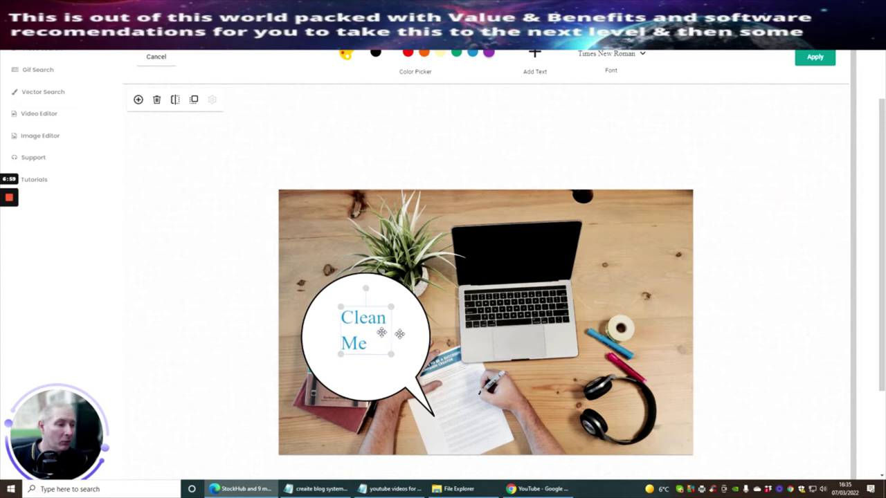
key(Delete)
click(360, 342)
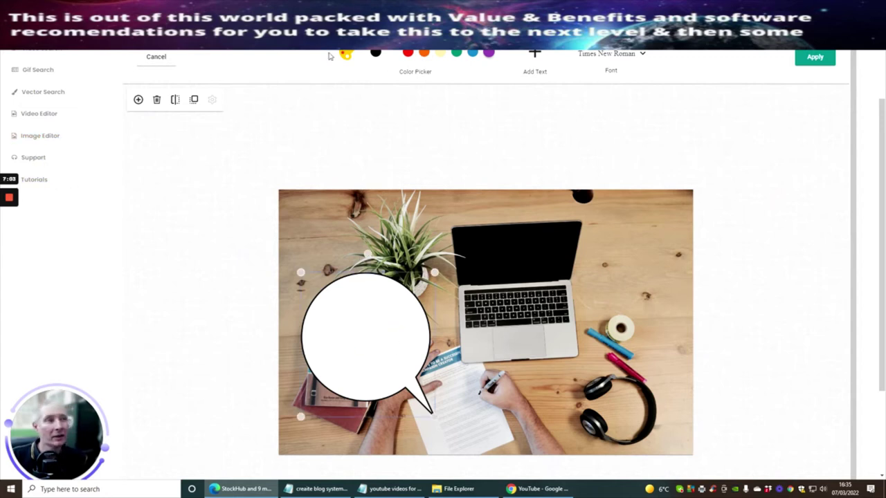
- Give the speech bubble sticker a red background
click(165, 59)
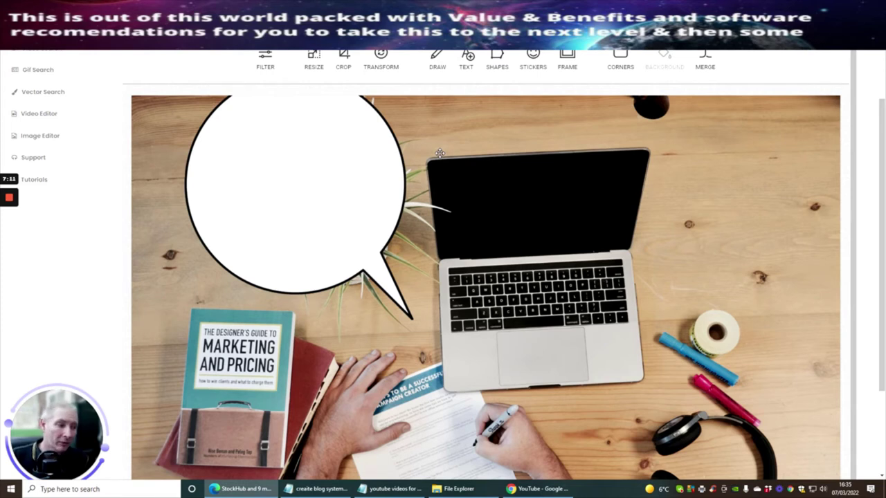
drag(301, 193, 283, 218)
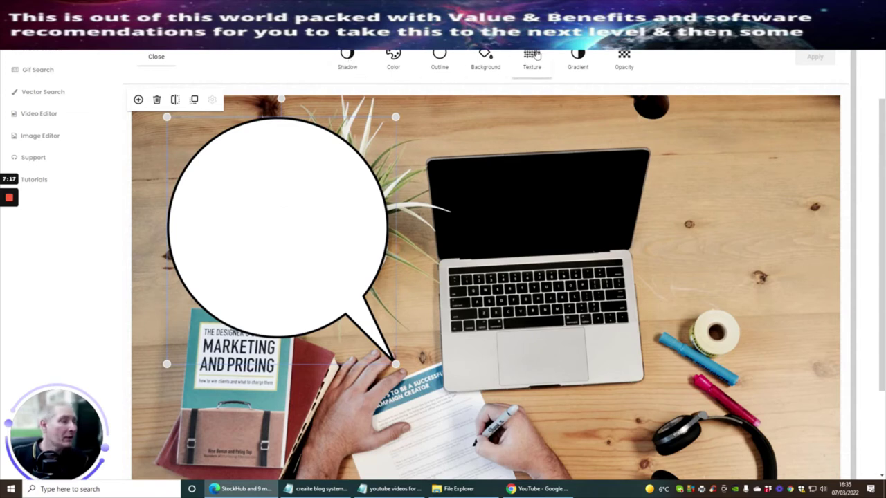
click(488, 59)
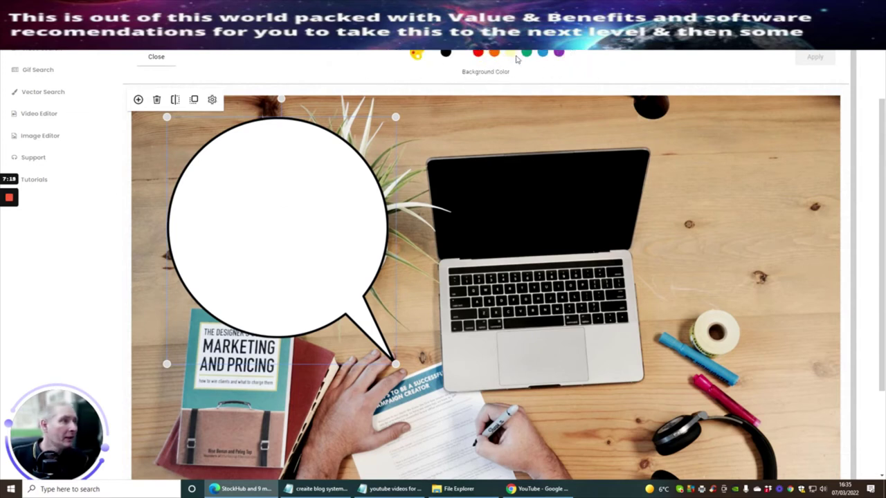
click(149, 57)
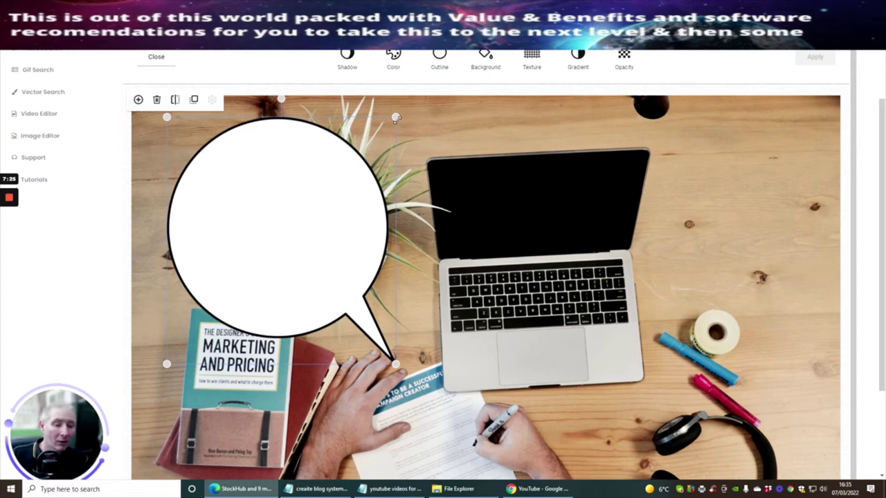
click(487, 66)
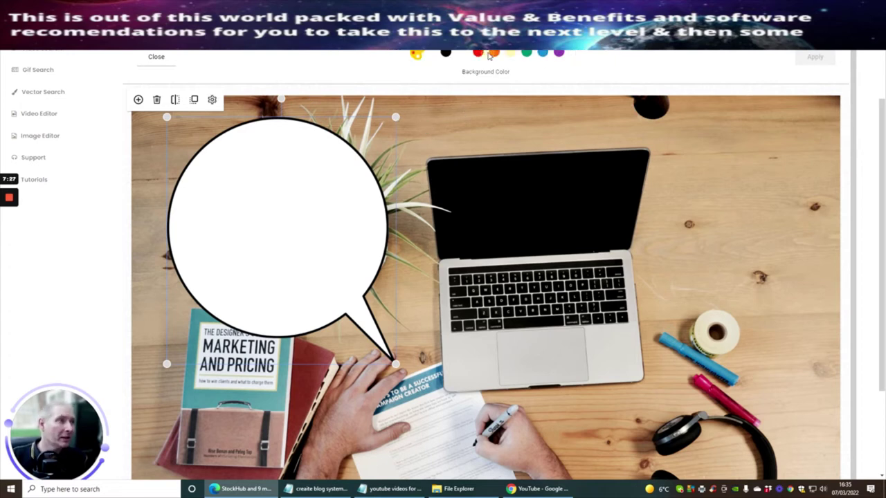
click(477, 54)
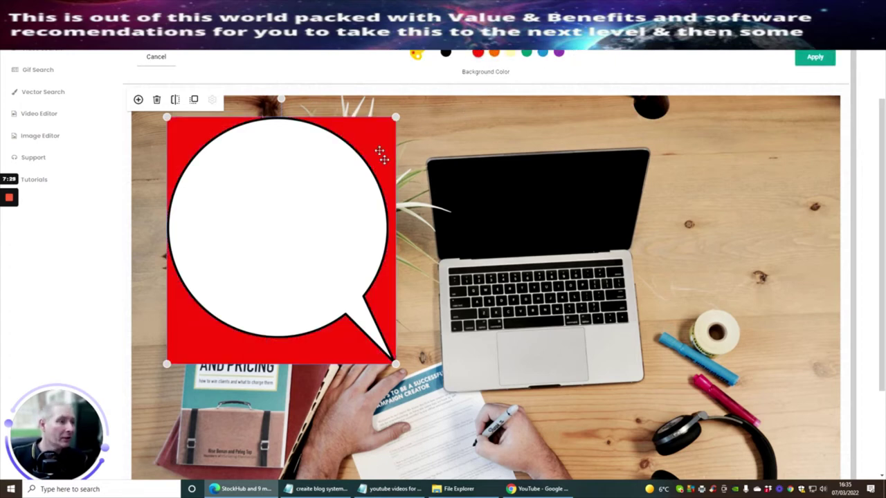
- Shrink the red bubble and settle it in the photo's top-left corner
drag(378, 150, 351, 139)
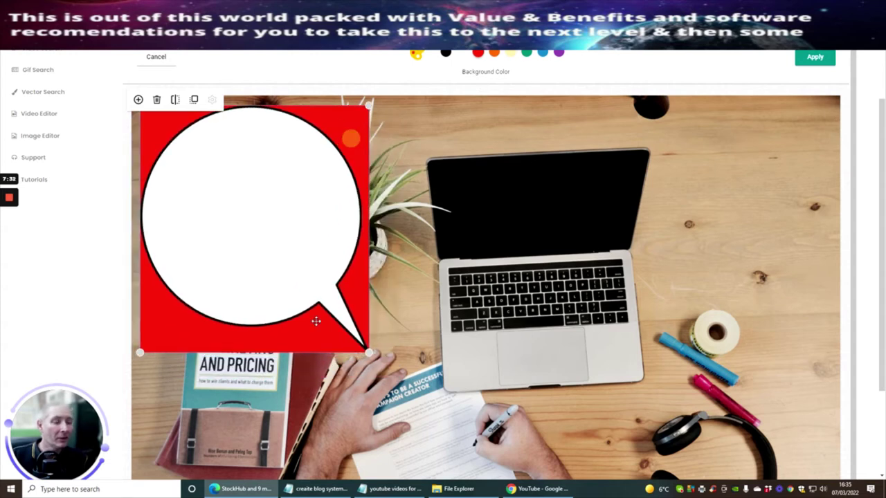
drag(369, 353, 281, 219)
drag(188, 190, 182, 241)
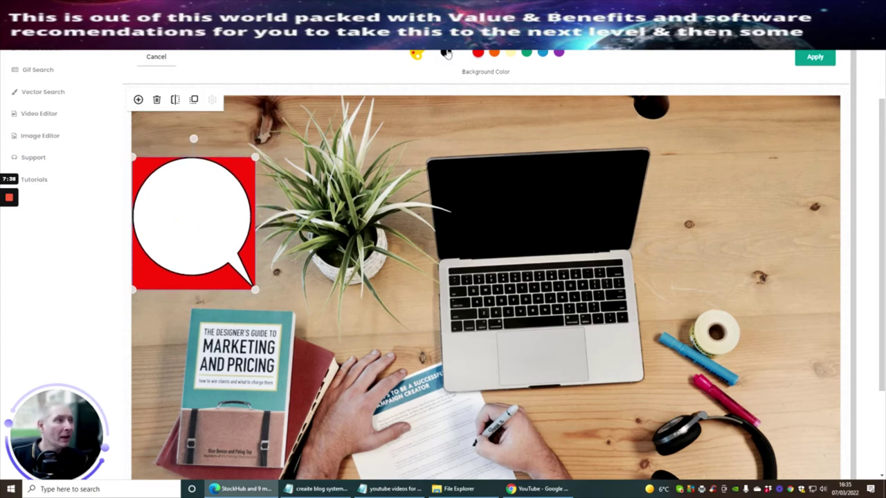
- Add the line-drawn Taj Mahal sticker from Stickers > Landmarks
click(138, 99)
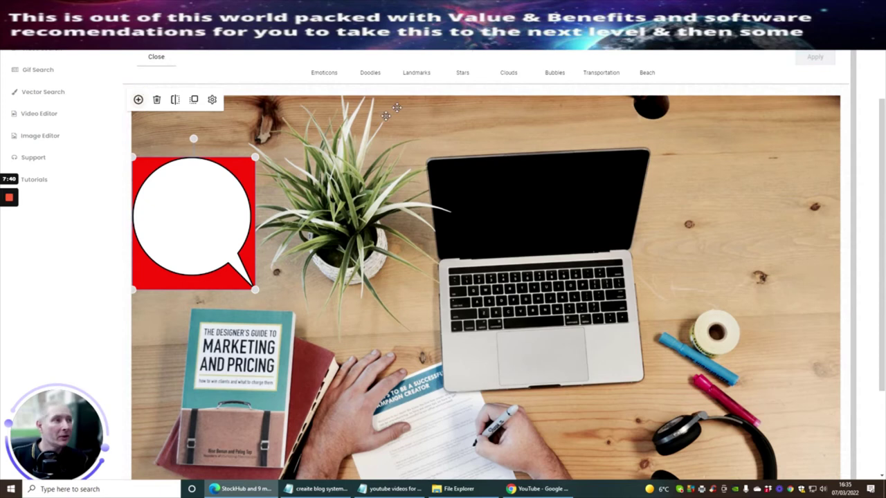
click(466, 63)
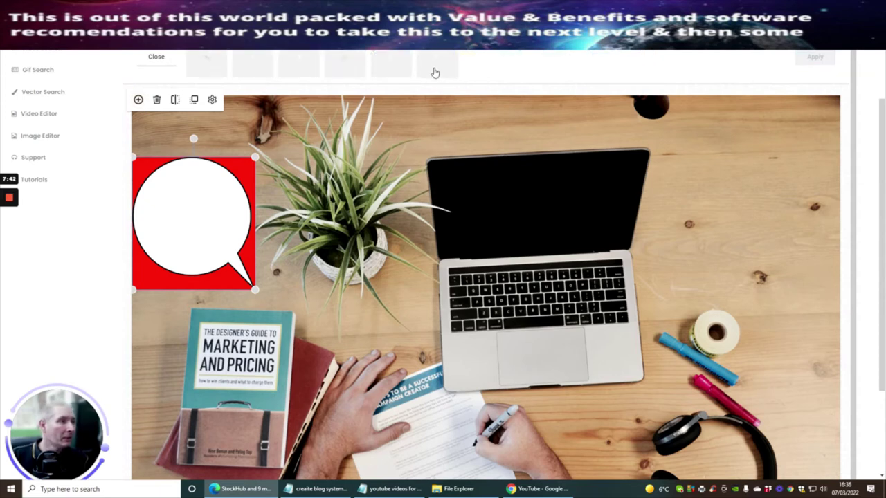
click(156, 57)
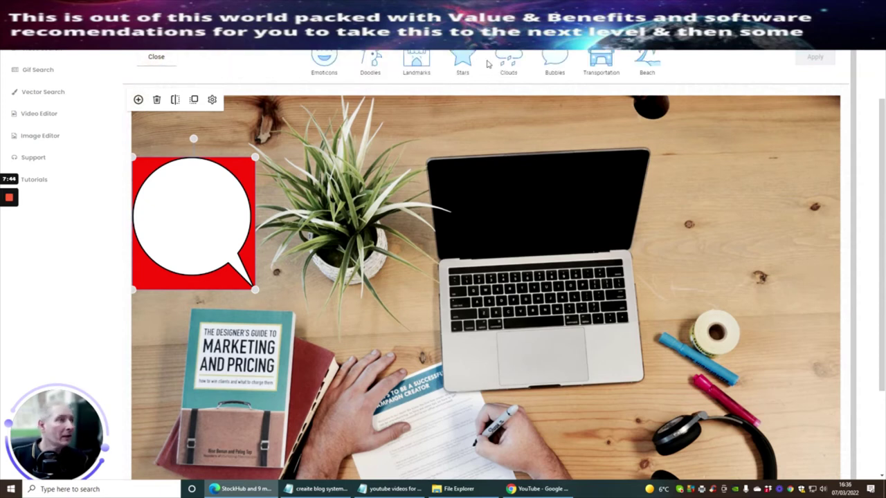
click(415, 61)
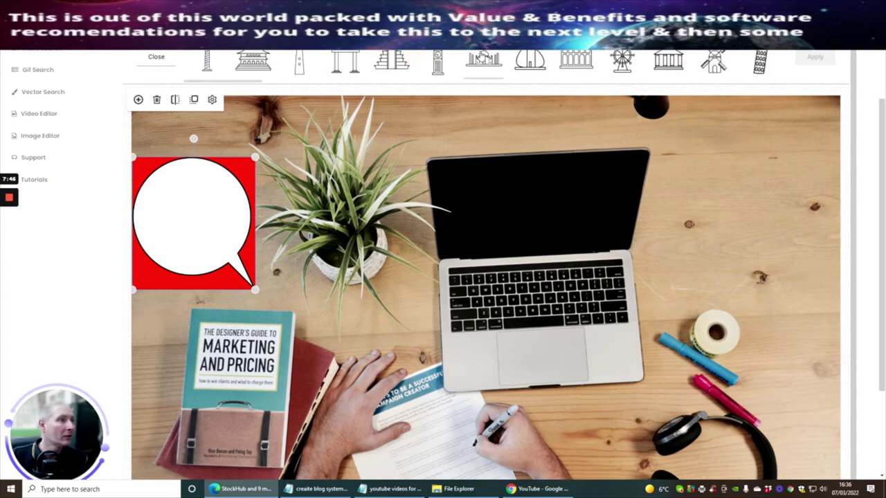
click(482, 63)
- Move the Taj Mahal sticker to the upper-right corner and shrink it
drag(429, 266, 672, 150)
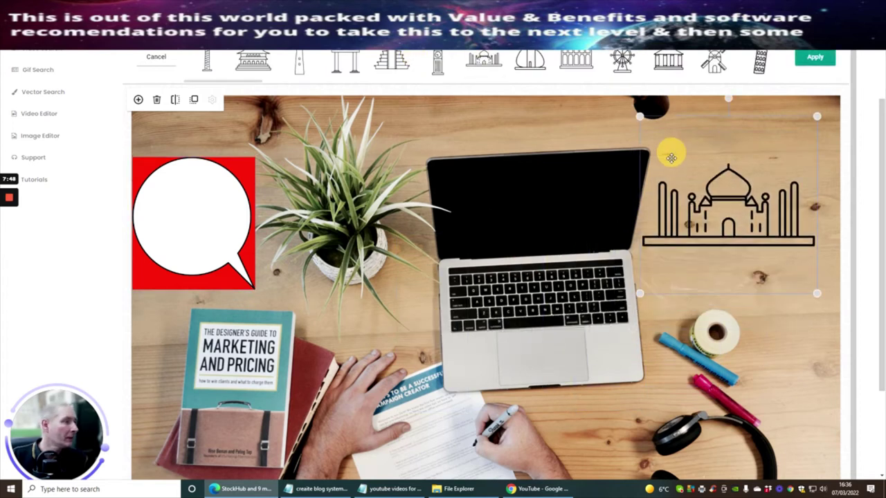
mouse_move(731, 211)
mouse_down()
mouse_move(732, 252)
mouse_move(732, 198)
mouse_move(741, 198)
mouse_move(746, 214)
mouse_up()
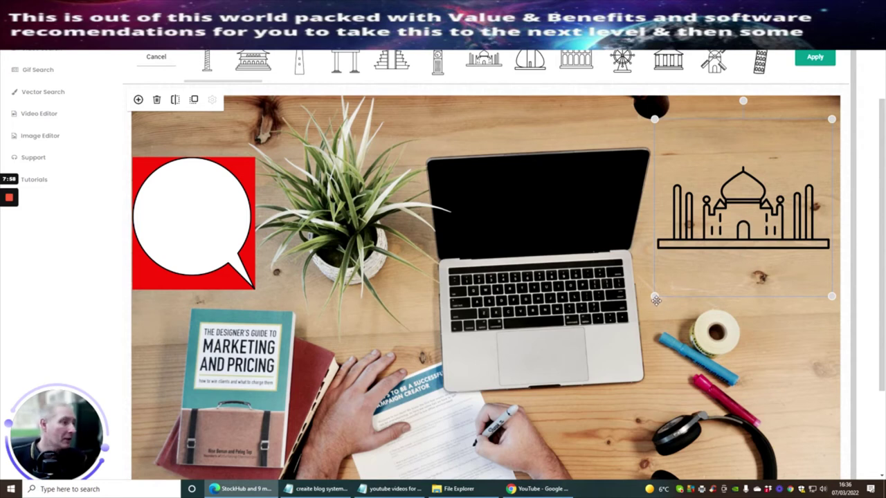
drag(655, 299, 706, 226)
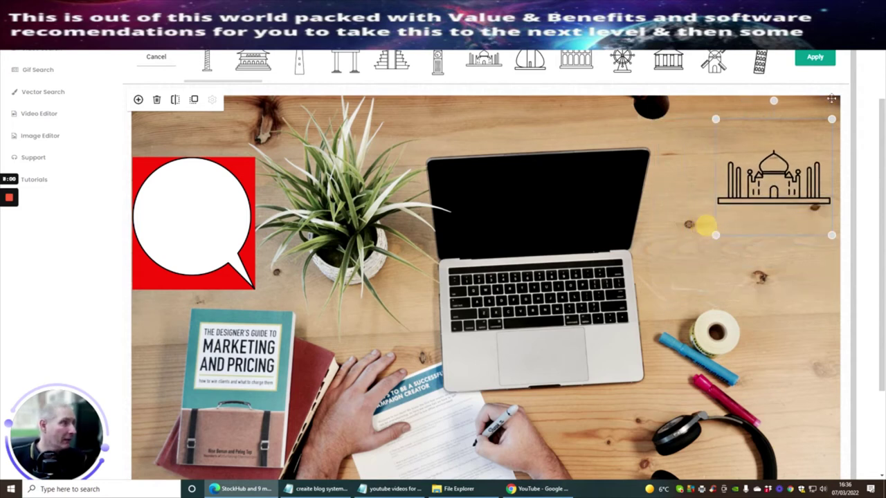
- Confirm the Taj Mahal placement and bring up its shadow, color and outline style options
click(816, 60)
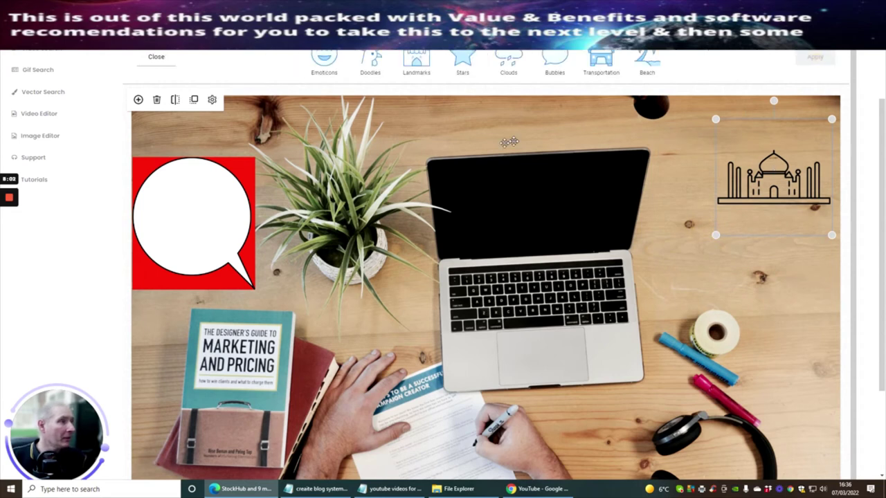
click(157, 60)
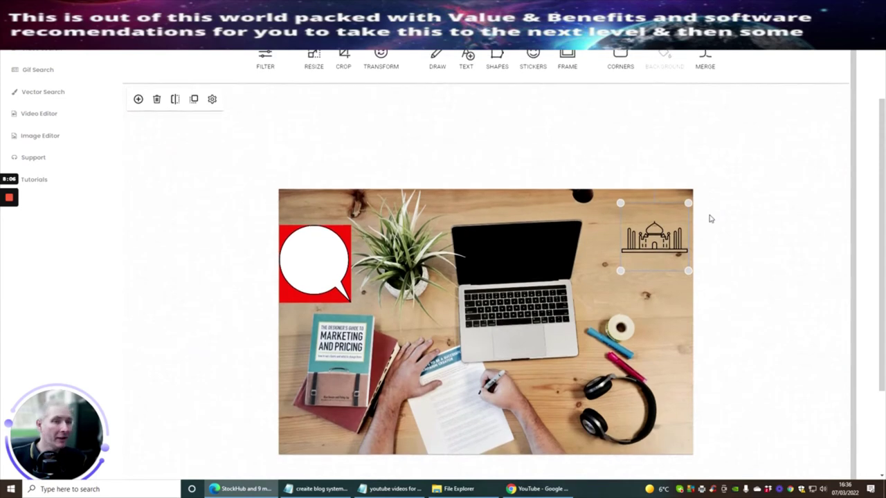
scroll(692, 218, up, 2)
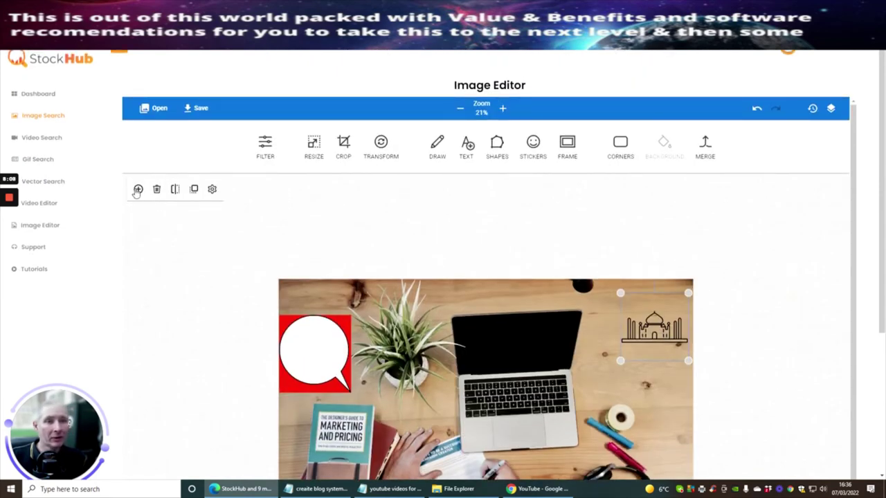
click(138, 189)
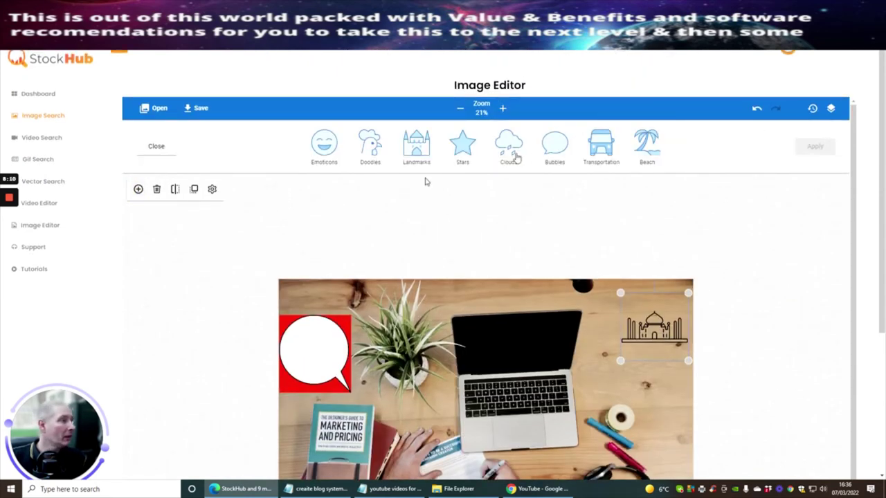
click(212, 190)
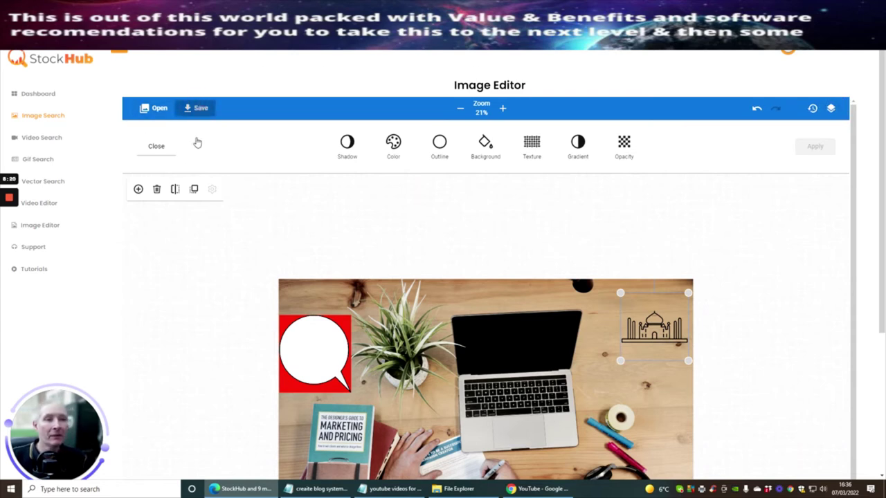
- Save the edited photo as the PNG file 'test 101.png'
click(204, 110)
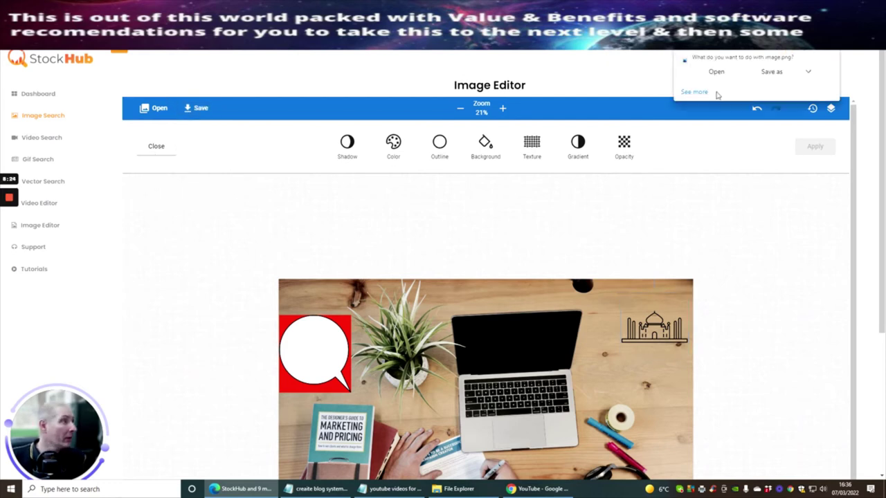
click(772, 71)
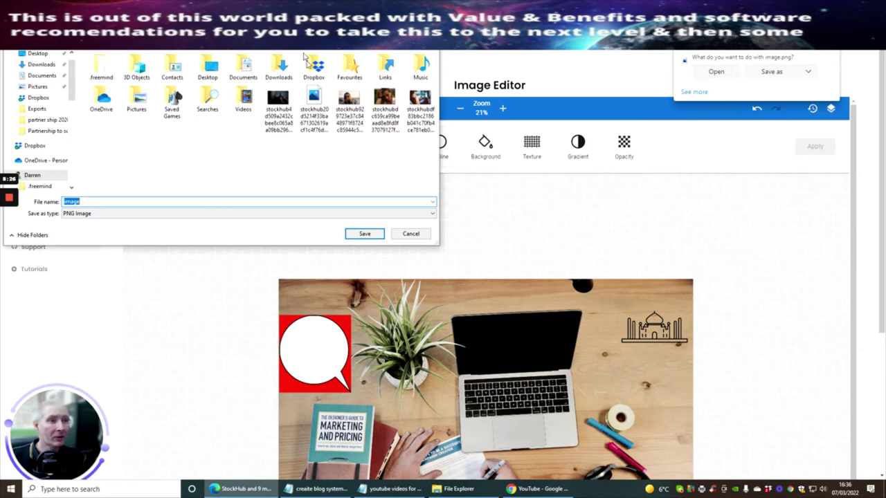
click(97, 202)
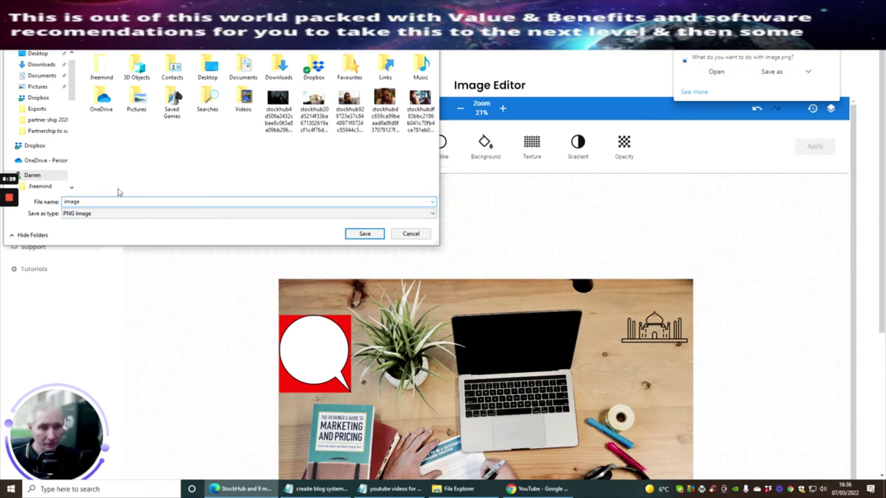
text(test 101)
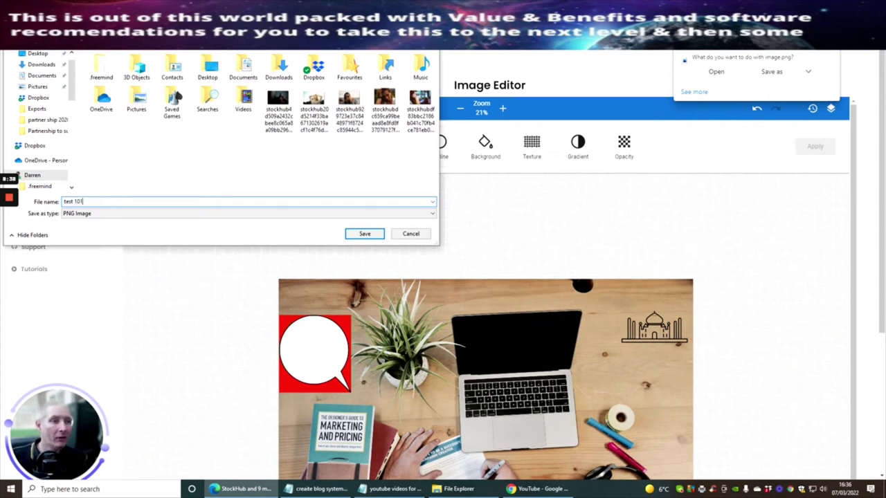
click(367, 233)
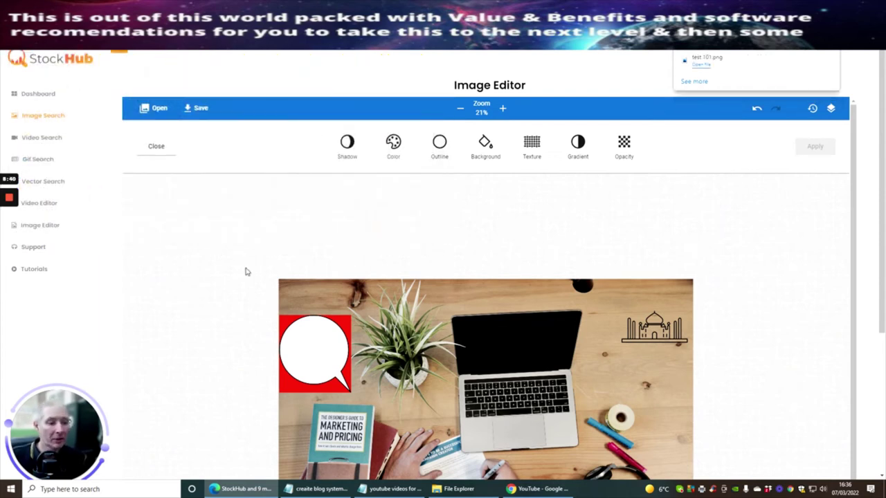
- Open the saved 'test 101' image from Recent files to check it, then return to YouTube in Chrome
click(458, 488)
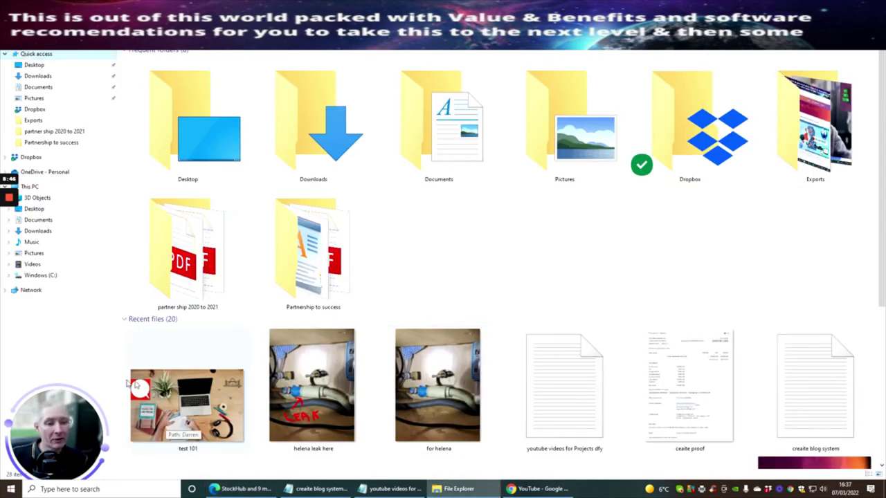
double_click(191, 398)
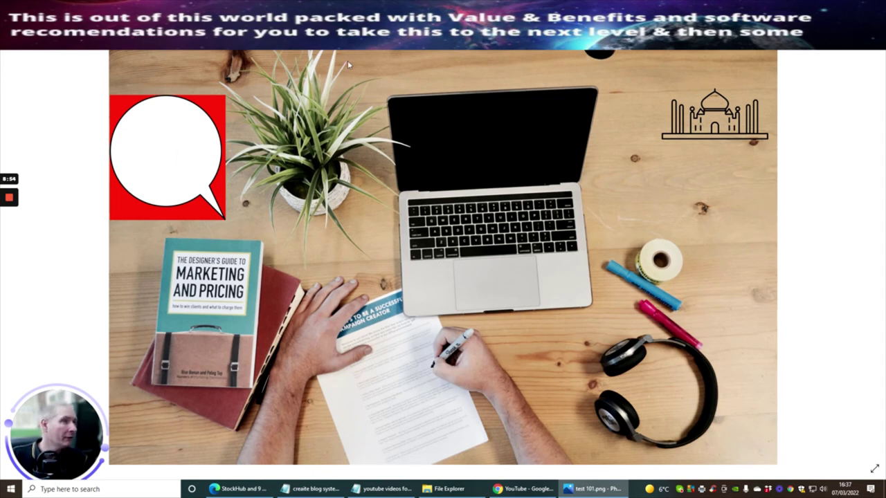
key(alt+F4)
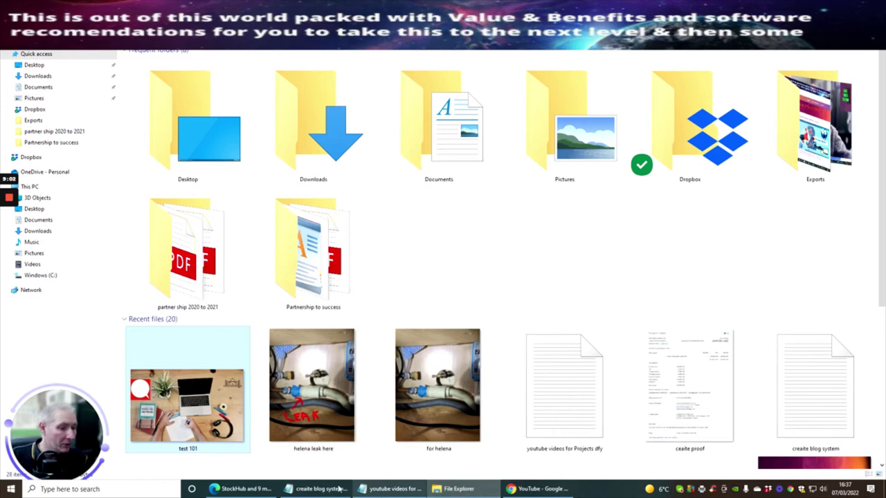
mouse_move(240, 491)
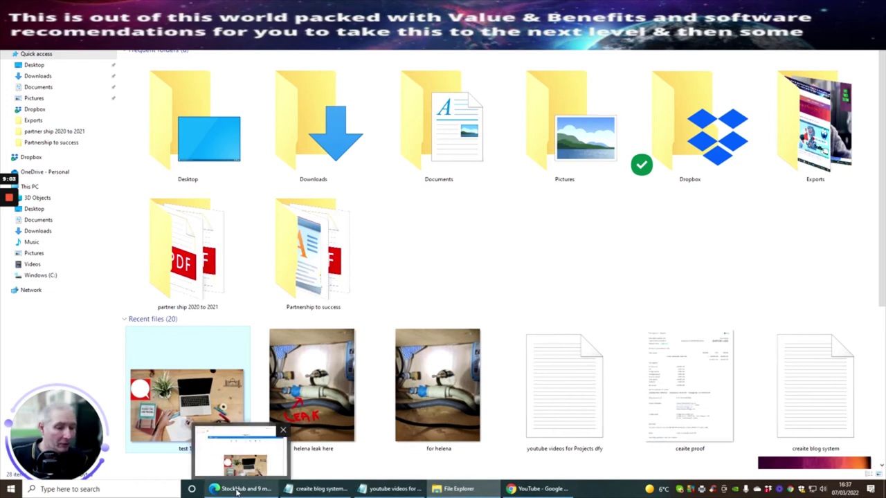
click(540, 489)
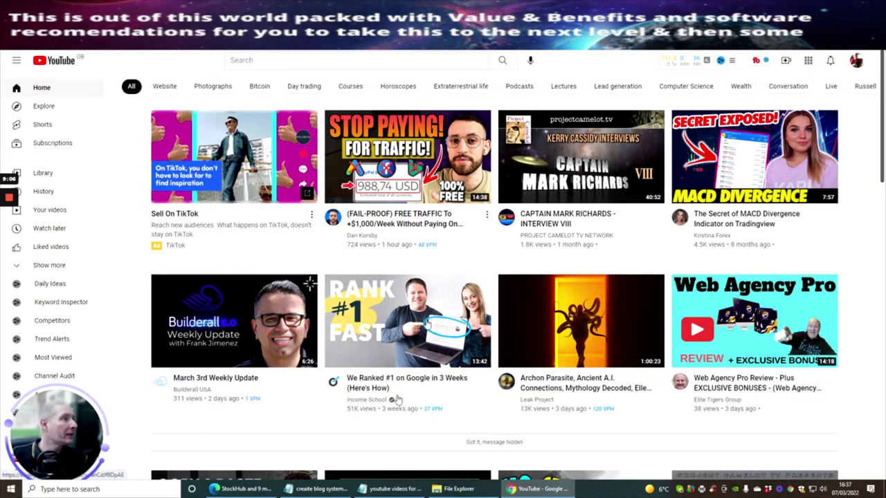
- Switch back to the StockHub sales page tab, where the WAIT popup offers an instant $5 discount
click(241, 490)
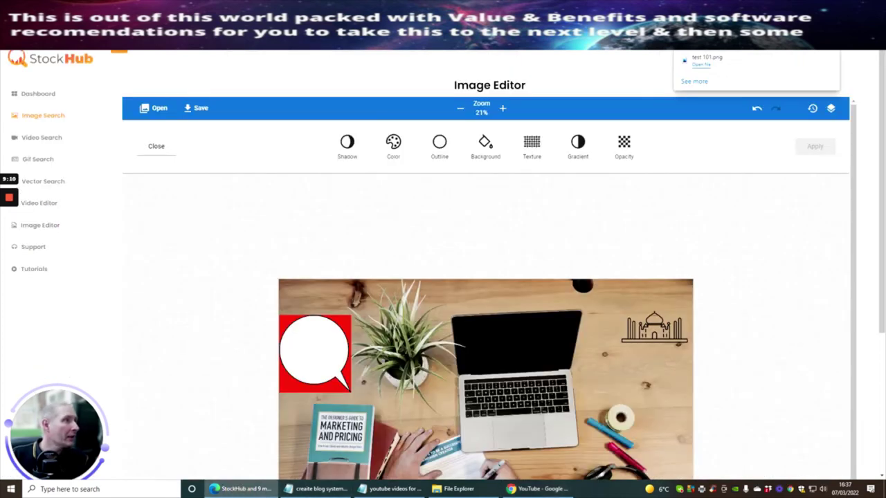
key(ctrl+Tab)
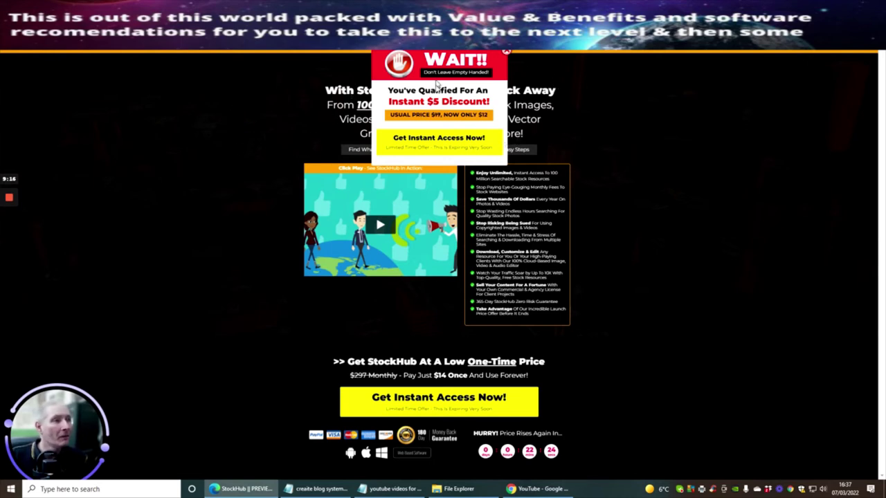
- Dismiss the WAIT discount popup and browse the price and Create Your New Future sections
click(508, 53)
scroll(646, 130, down, 6)
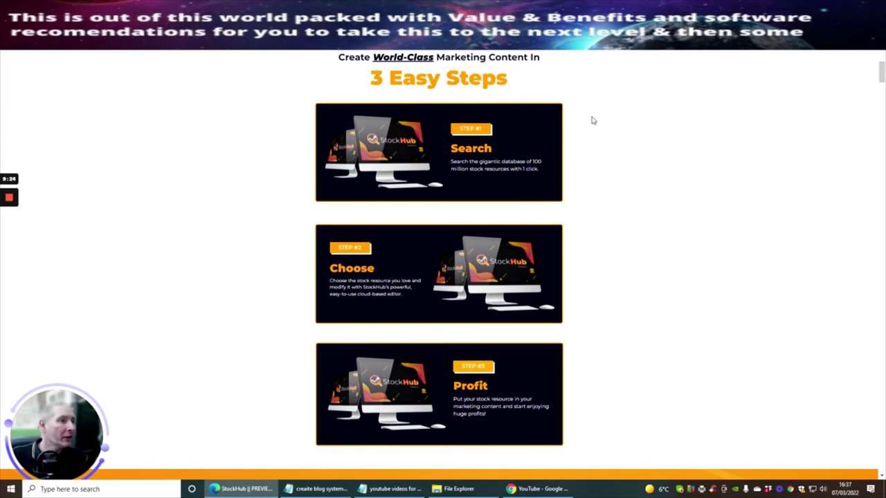
scroll(604, 133, down, 7)
scroll(604, 132, up, 4)
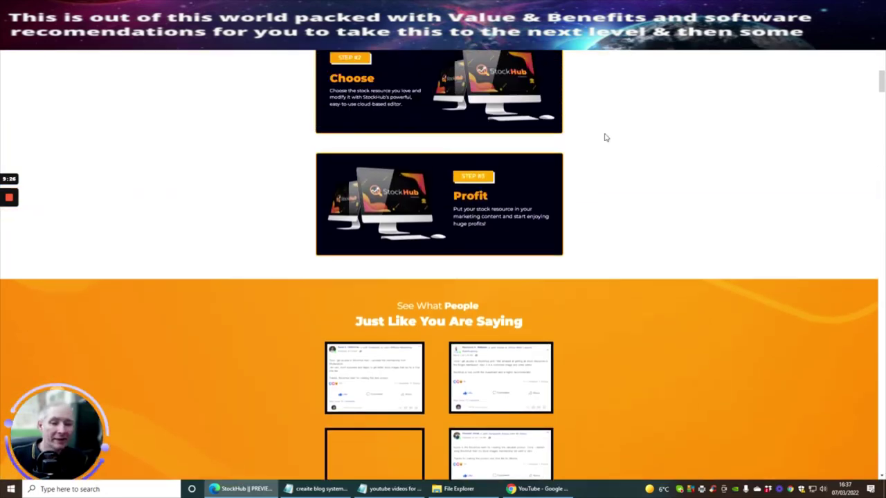
scroll(605, 137, down, 3)
scroll(604, 137, up, 4)
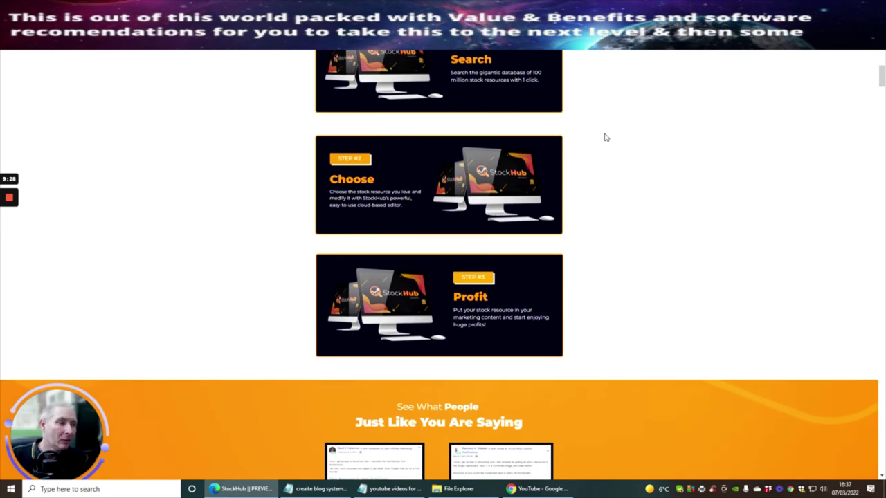
scroll(607, 132, up, 1)
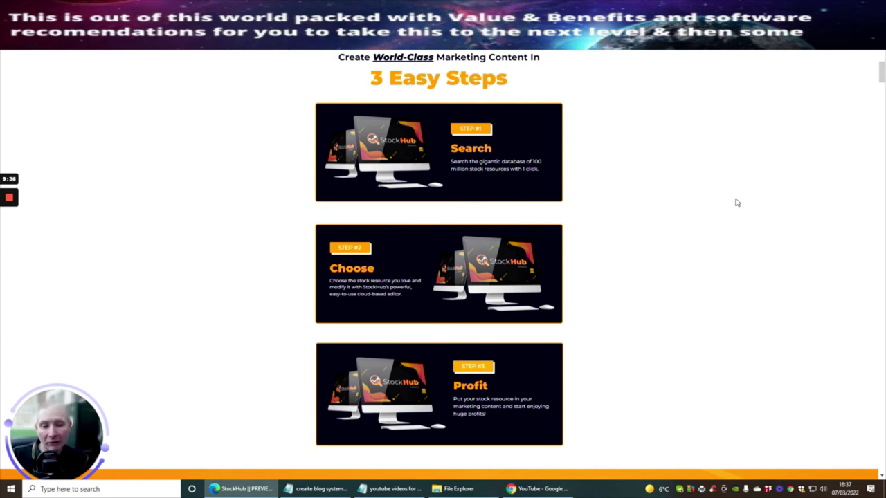
scroll(734, 197, down, 7)
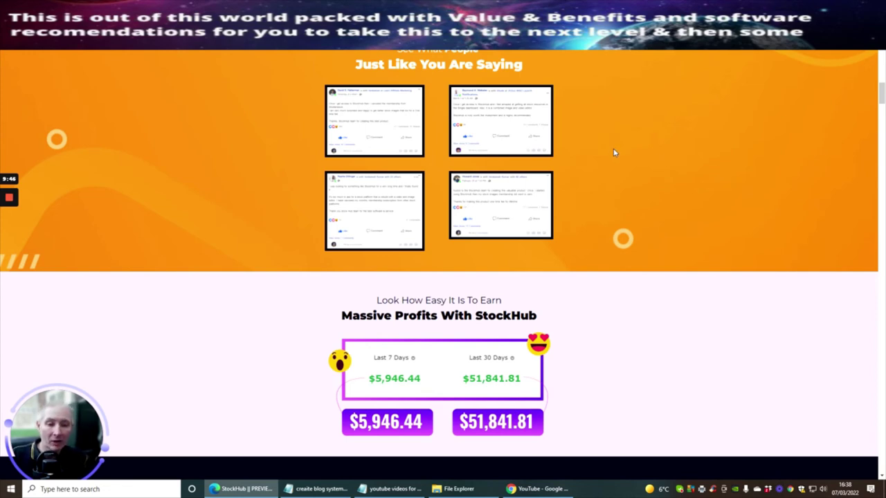
scroll(614, 153, down, 6)
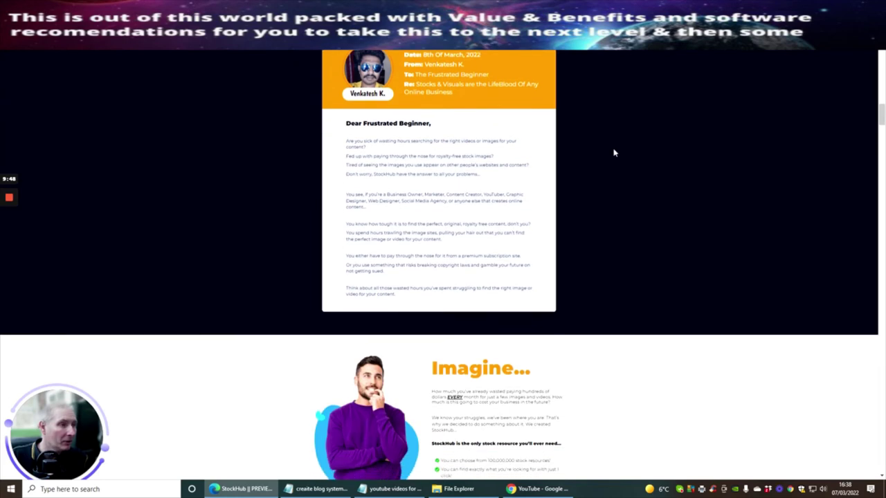
scroll(613, 153, up, 1)
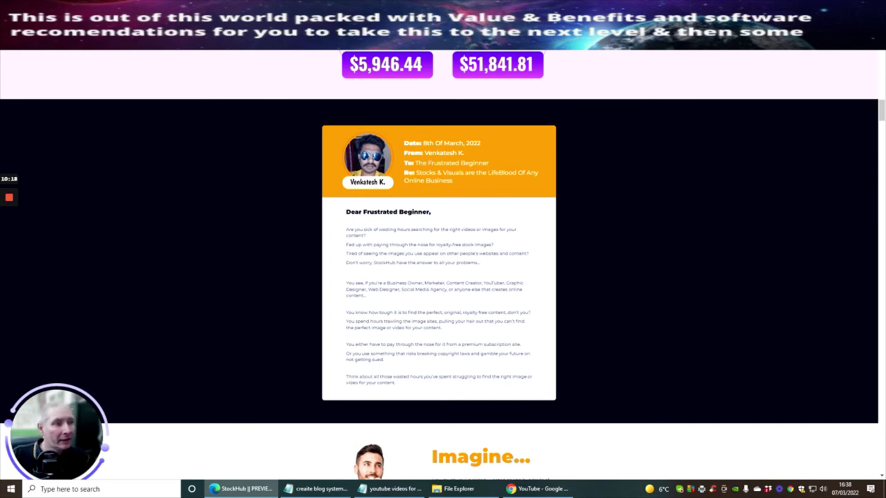
- Scroll down to the Business Boosting Bonuses, led by 4000 Animated Graphics worth $197
scroll(444, 162, down, 5)
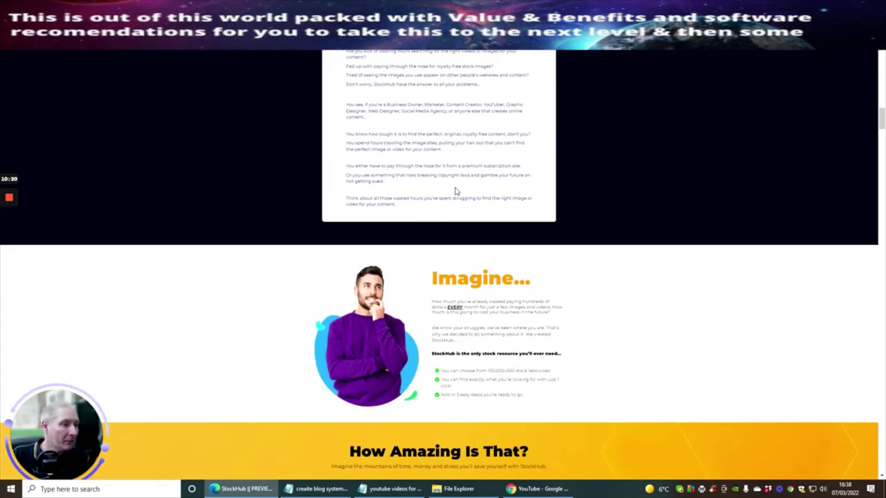
scroll(455, 191, down, 4)
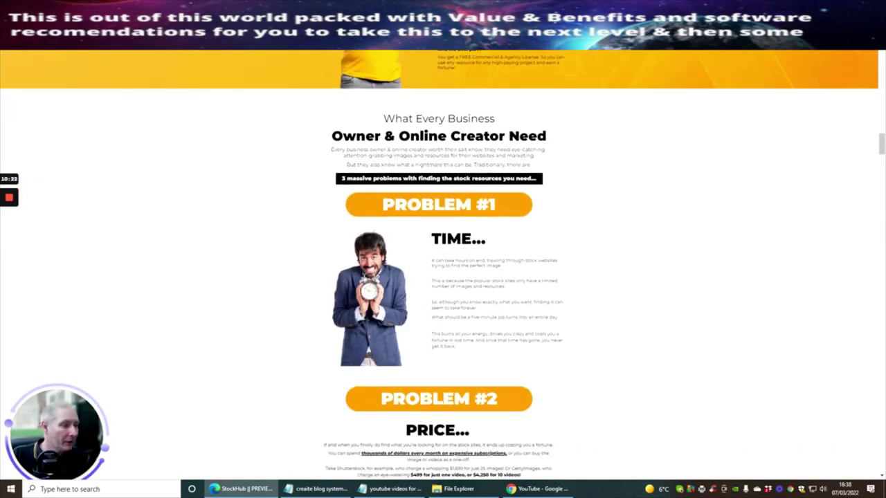
scroll(555, 181, down, 3)
scroll(555, 181, down, 7)
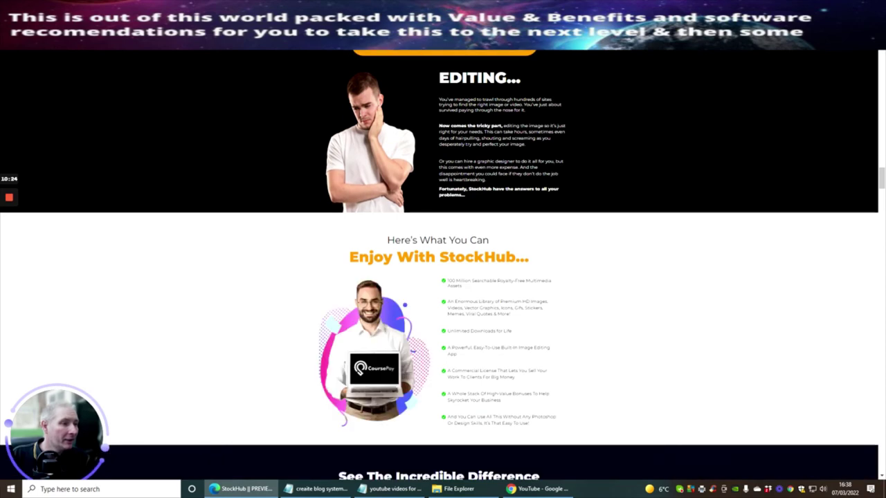
scroll(555, 176, down, 2)
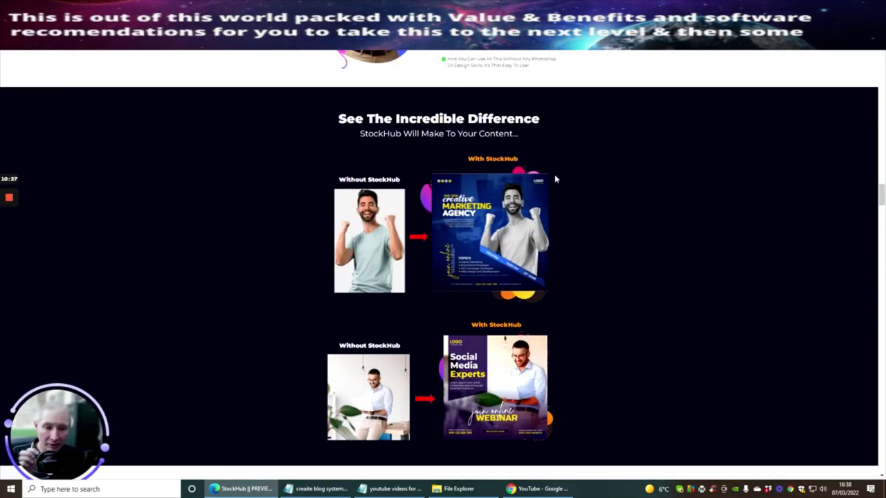
scroll(509, 187, down, 1)
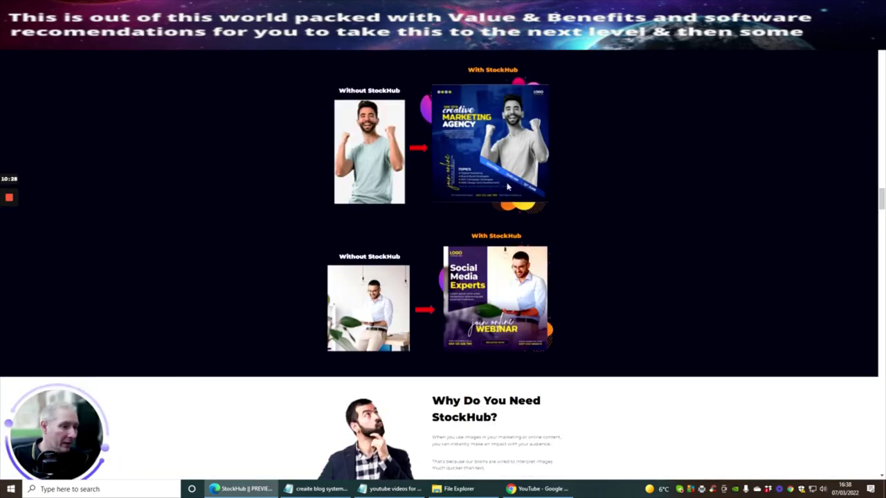
scroll(507, 187, up, 1)
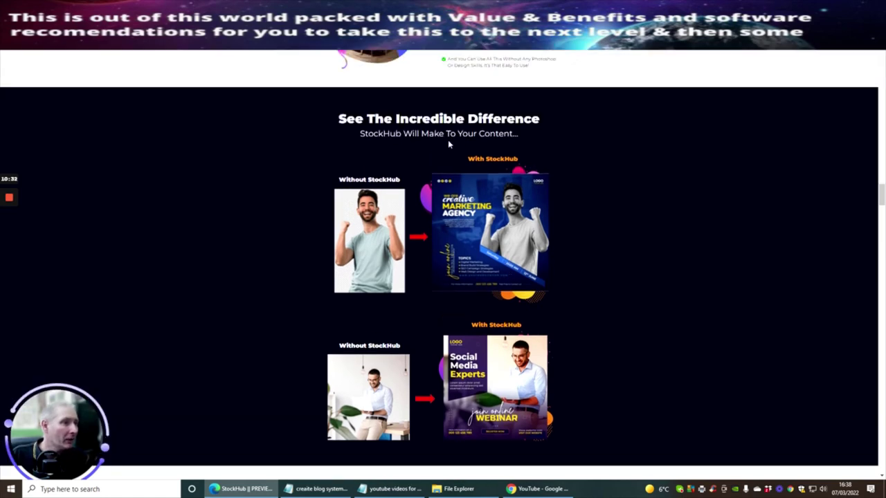
scroll(442, 146, down, 1)
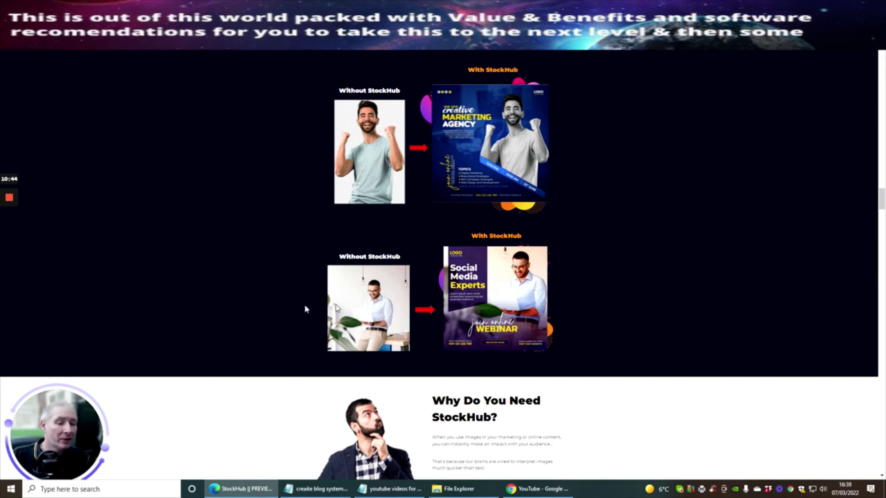
scroll(608, 125, down, 6)
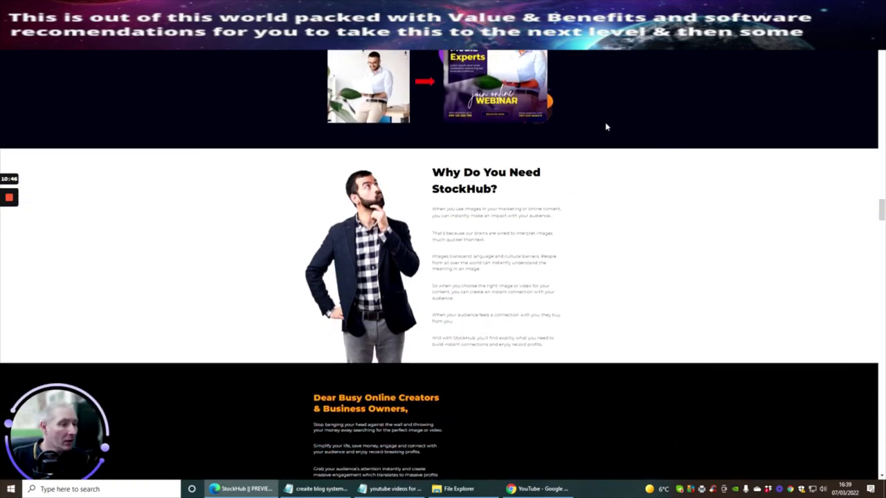
scroll(578, 129, down, 8)
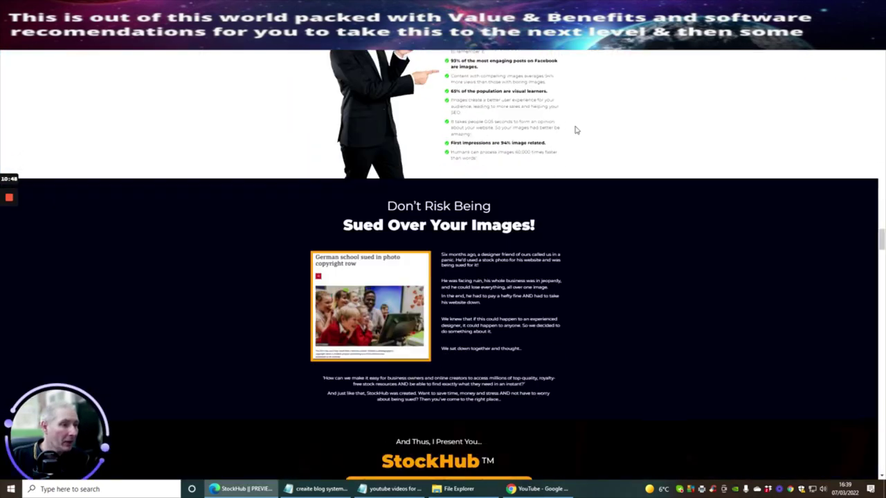
scroll(591, 120, down, 3)
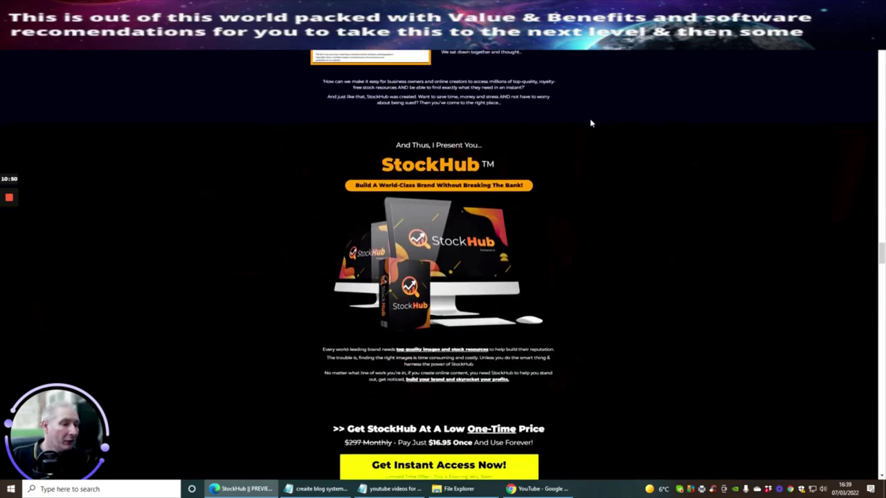
scroll(591, 122, down, 3)
scroll(591, 123, down, 8)
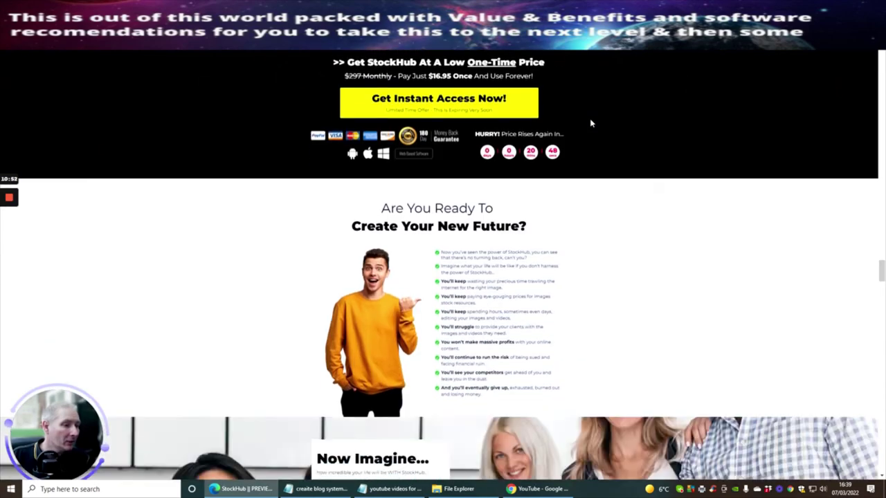
scroll(590, 123, down, 4)
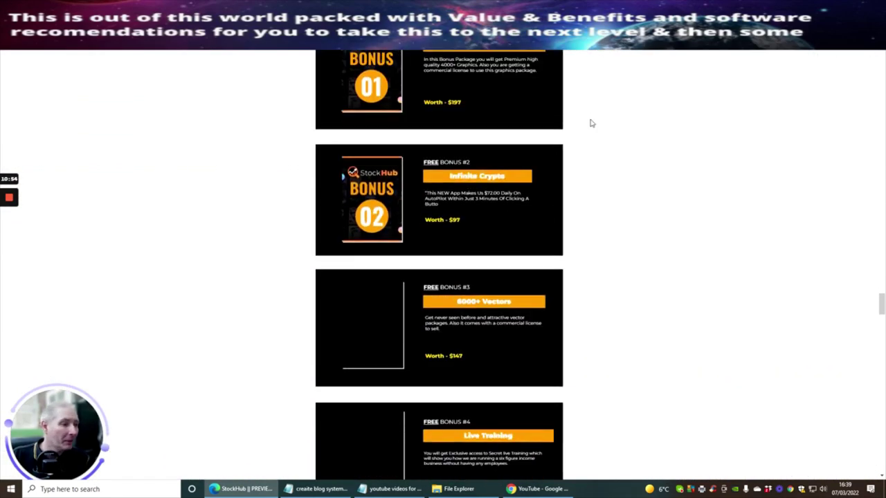
- Scroll through Bonus #2 to #6 (100+ Transparent PNGs) down to the $14 one-time price box
scroll(590, 122, up, 4)
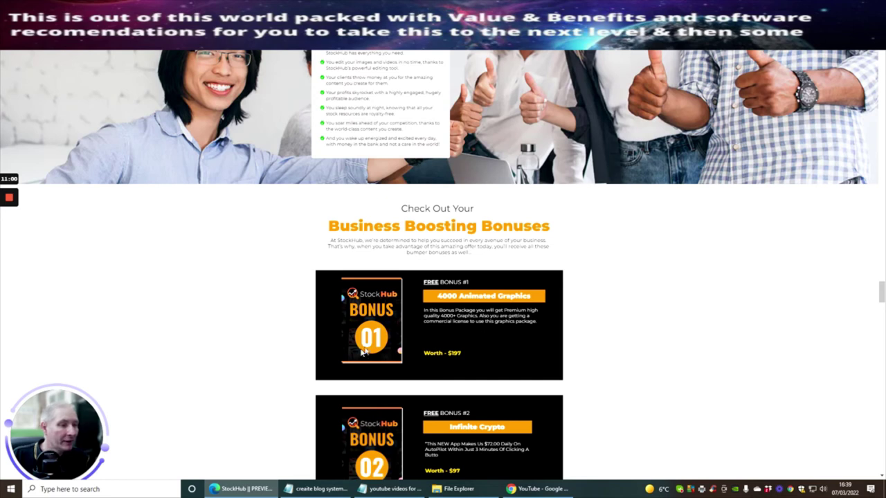
scroll(630, 218, down, 4)
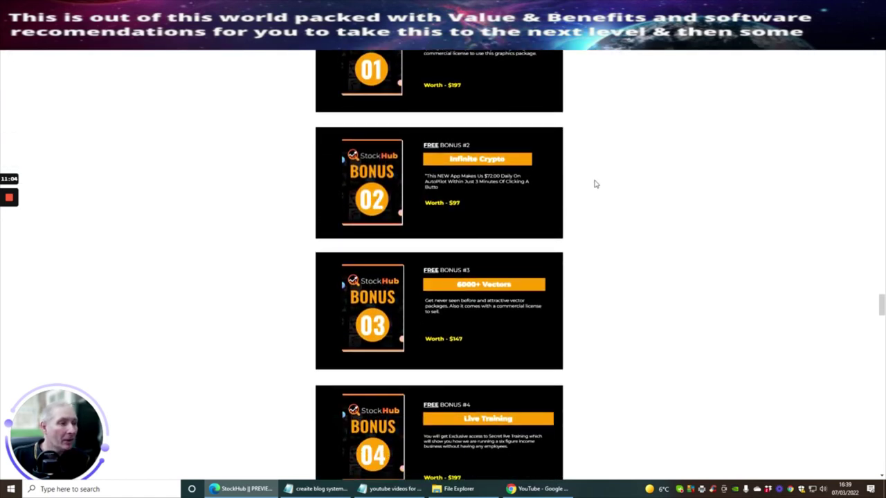
scroll(603, 194, down, 1)
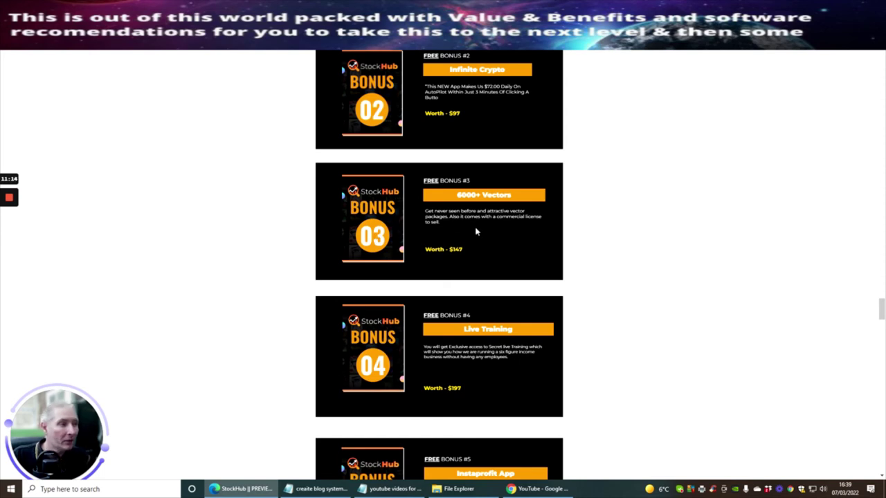
scroll(669, 152, down, 3)
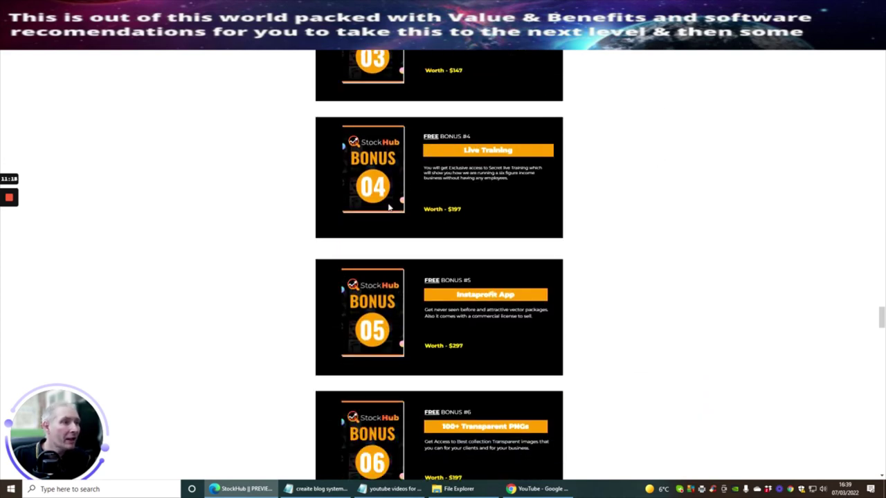
scroll(533, 196, down, 2)
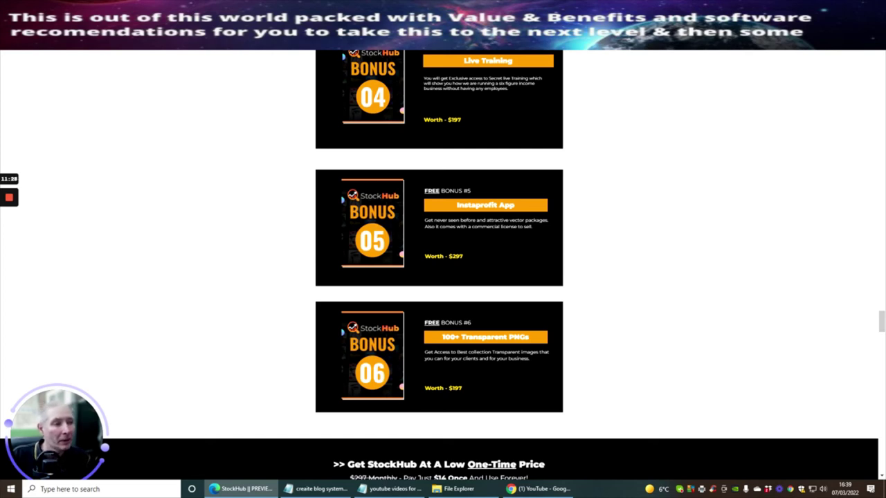
scroll(682, 183, down, 4)
scroll(681, 184, up, 1)
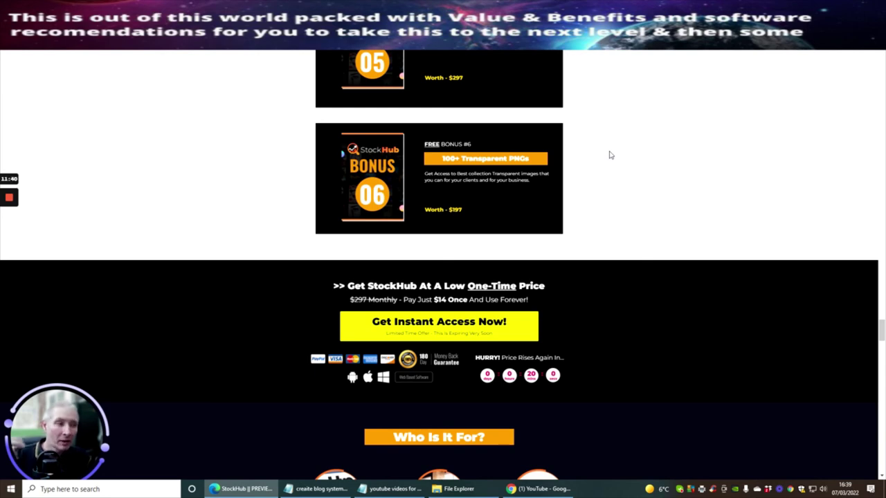
- Review the $14,840 total-value recap box, FAQ and footer, then return to I'll See You Inside
scroll(593, 144, down, 5)
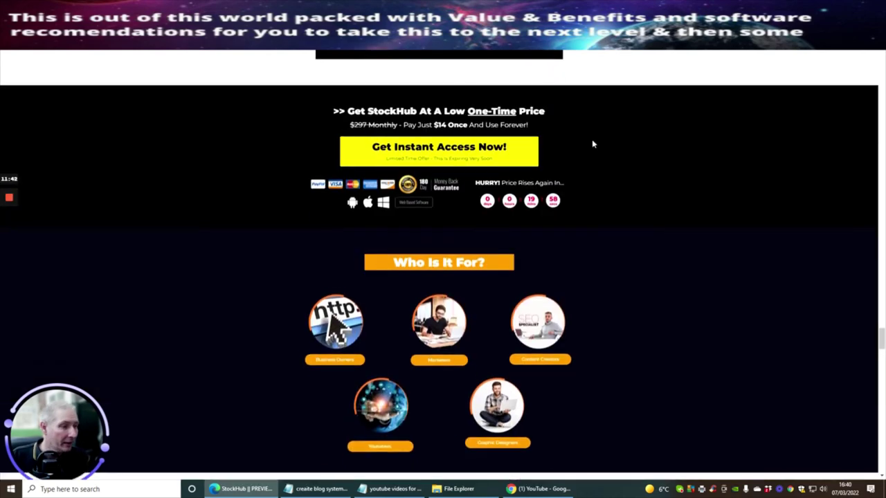
scroll(593, 144, down, 12)
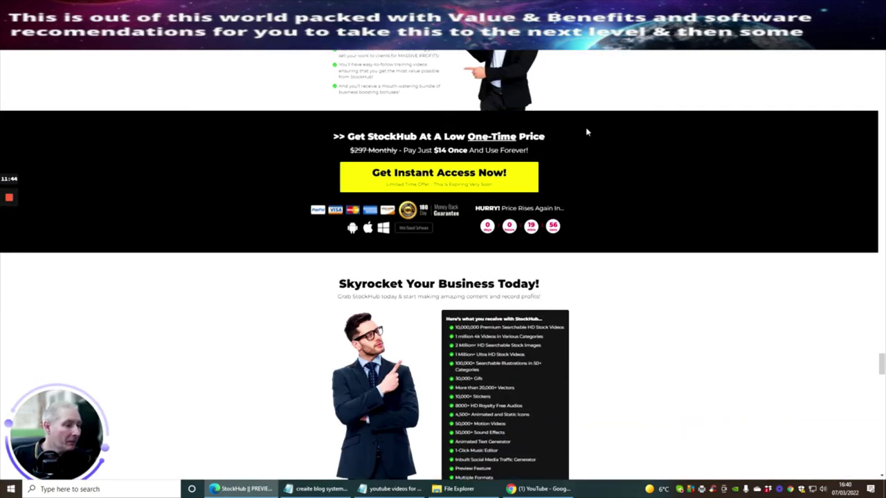
scroll(586, 132, down, 12)
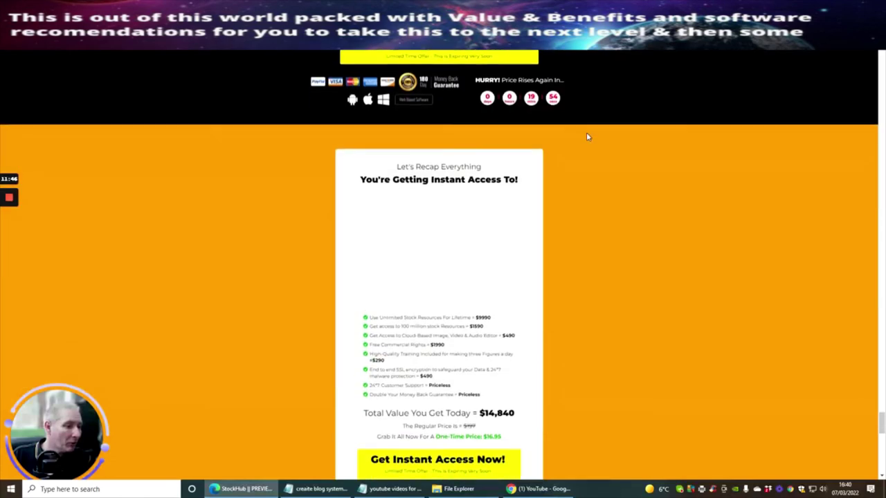
scroll(587, 136, up, 3)
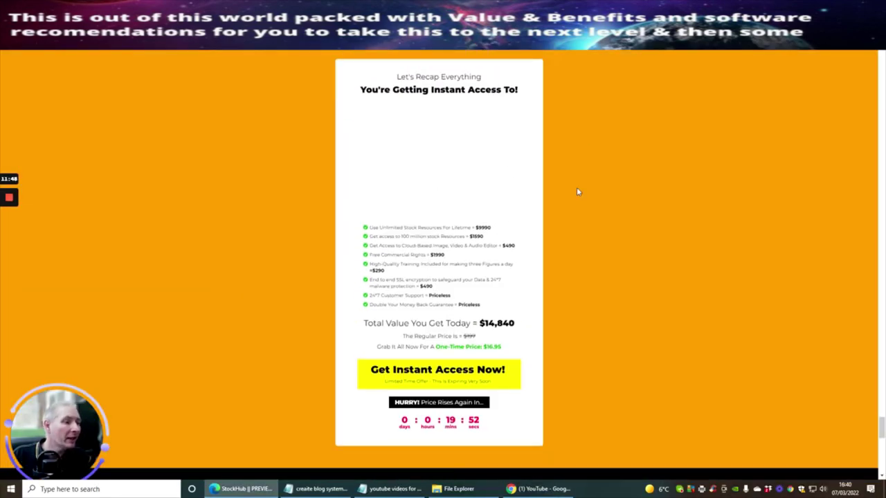
scroll(583, 178, down, 2)
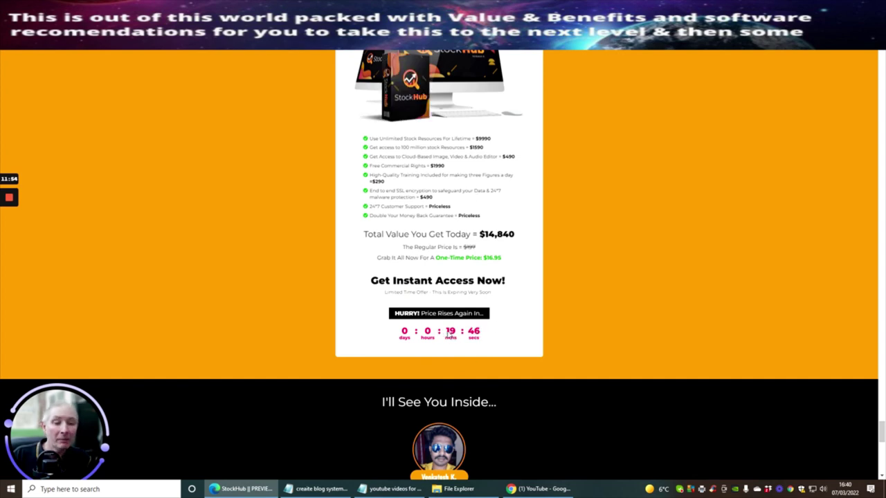
scroll(589, 146, down, 2)
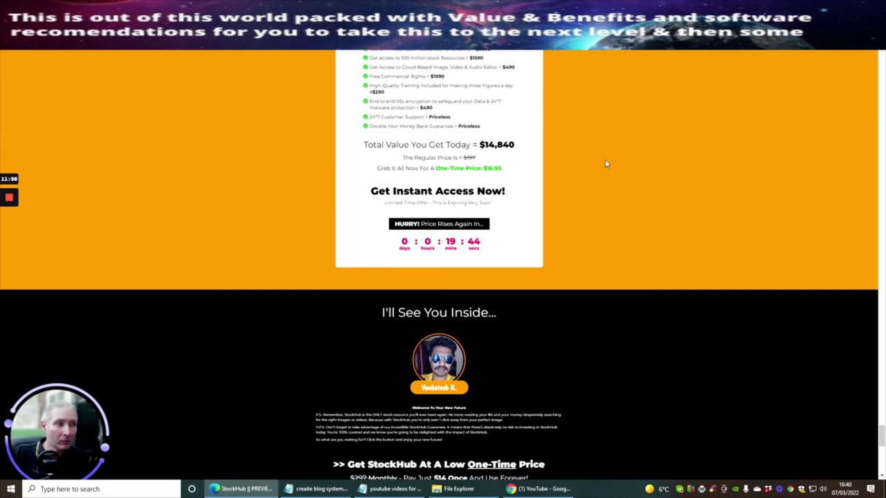
scroll(590, 153, down, 4)
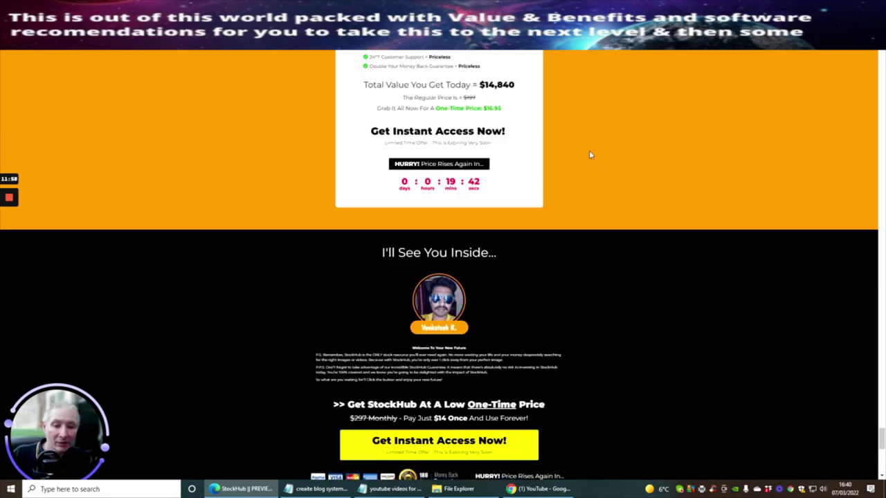
scroll(589, 155, down, 8)
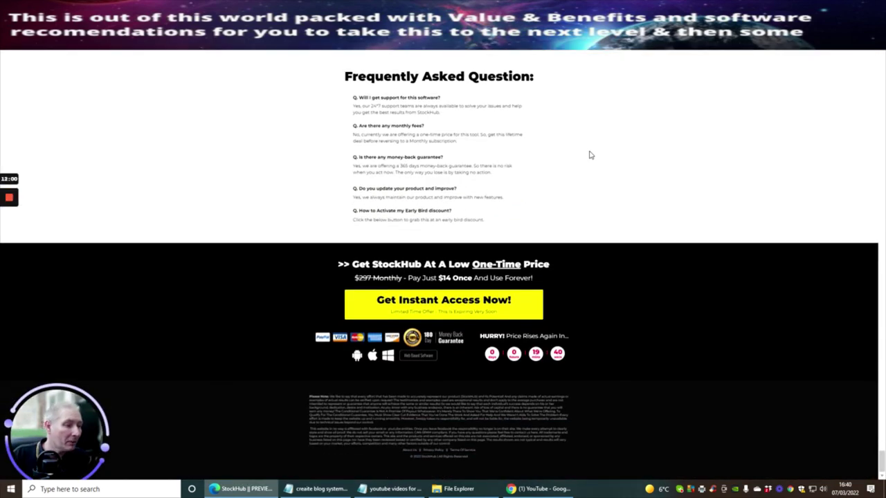
scroll(590, 155, up, 8)
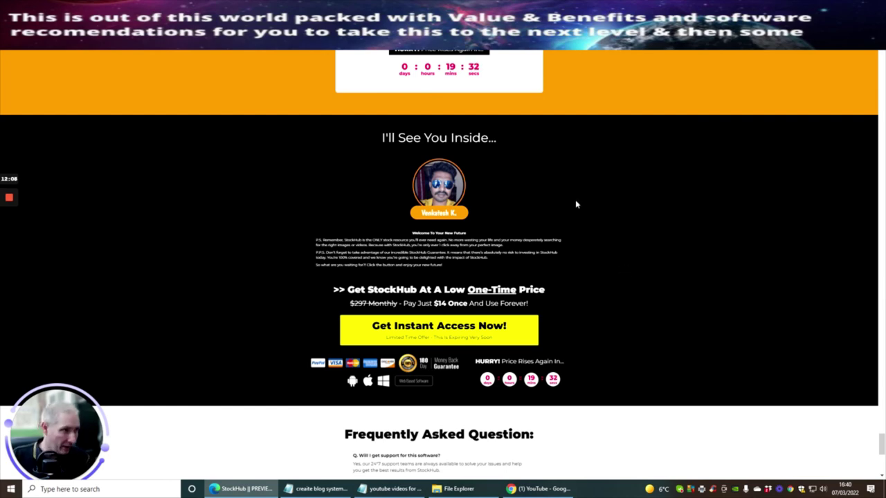
- Scroll back up past the bonuses, Numbers Don't Lie and problem sections to the Imagine... section
scroll(562, 200, up, 15)
scroll(588, 192, up, 15)
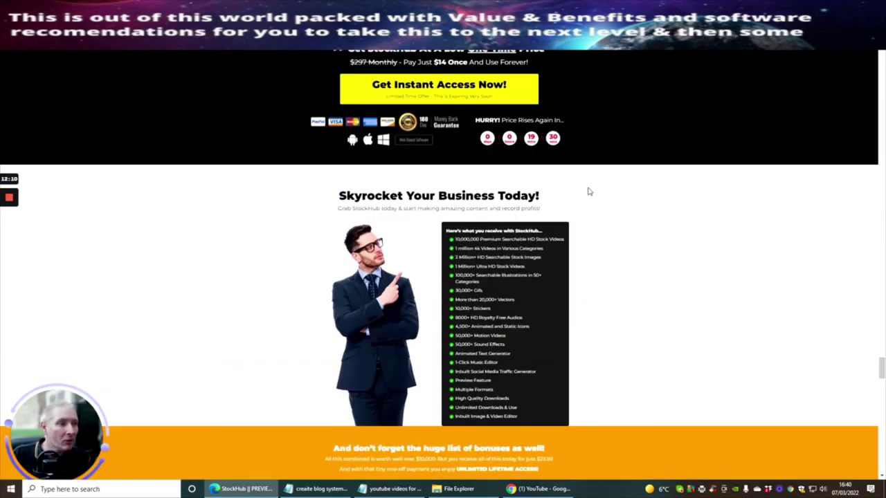
scroll(598, 199, up, 10)
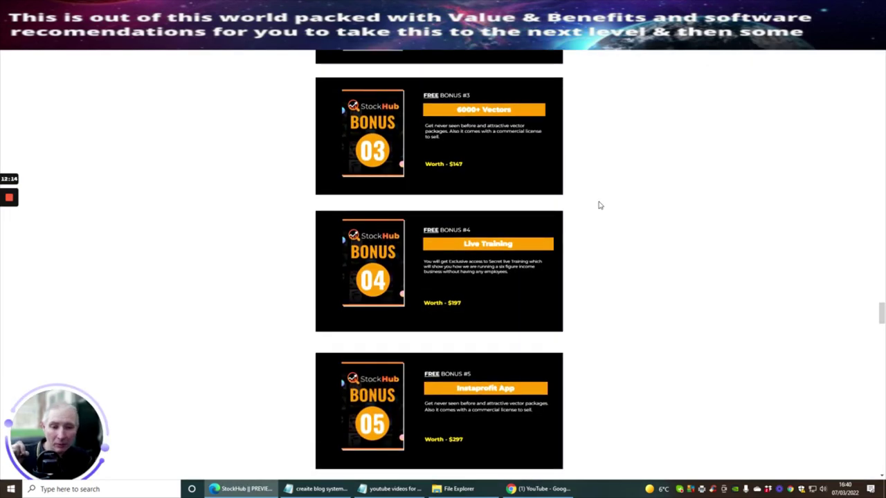
scroll(733, 196, up, 10)
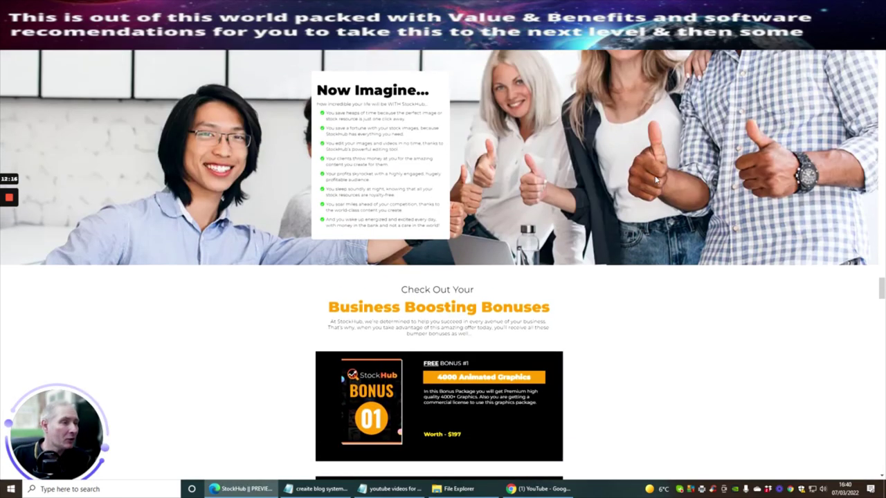
scroll(651, 181, up, 15)
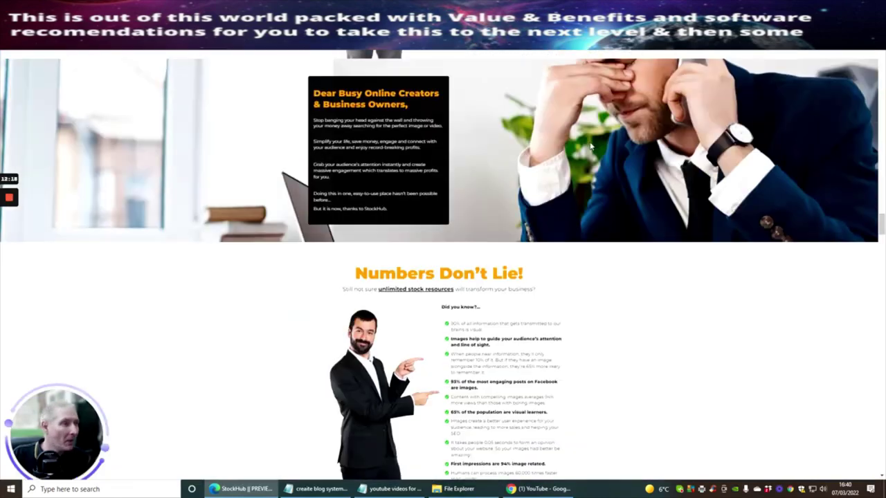
scroll(569, 118, up, 15)
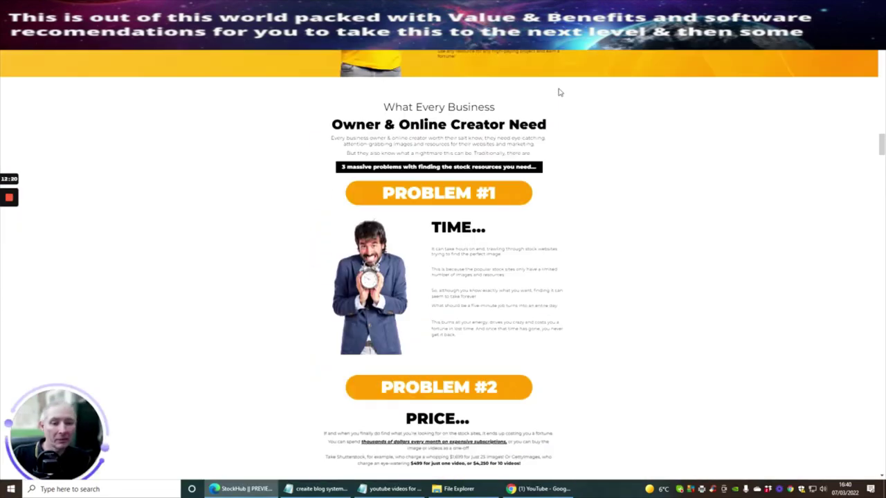
scroll(554, 59, up, 1)
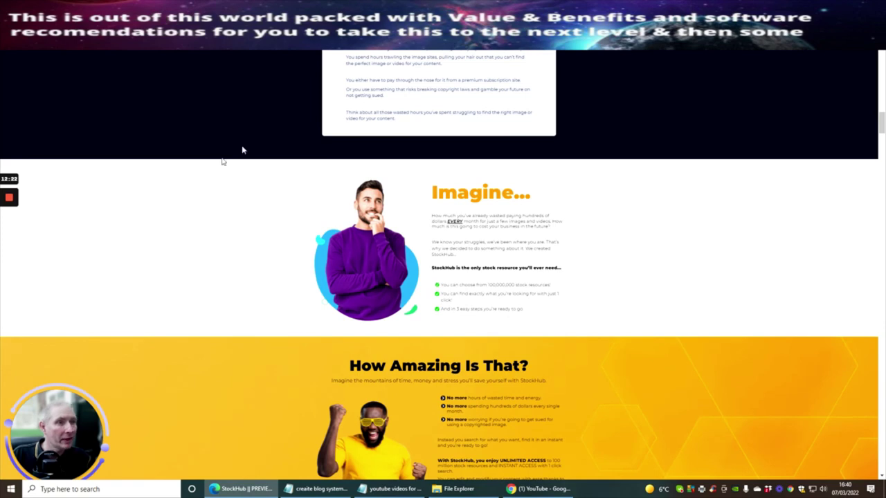
scroll(242, 148, down, 20)
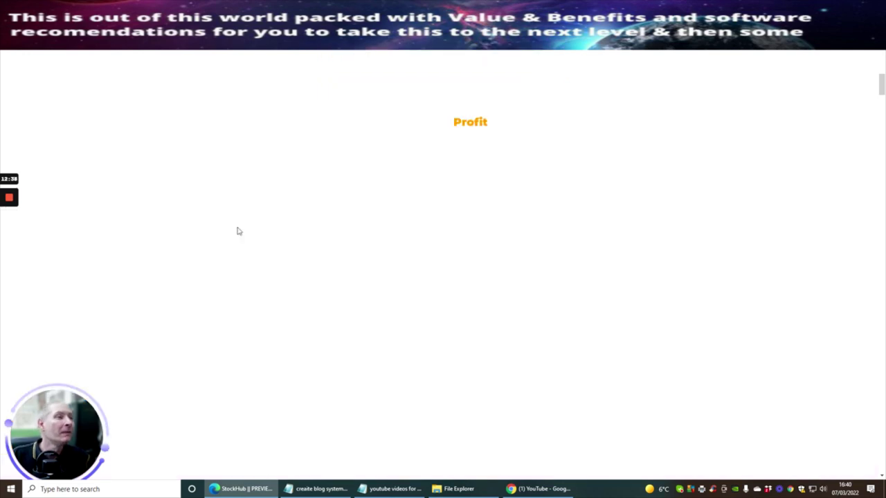
- Scroll up to the top of the sales page, bringing up the WAIT!! $5 discount popup
scroll(420, 177, up, 10)
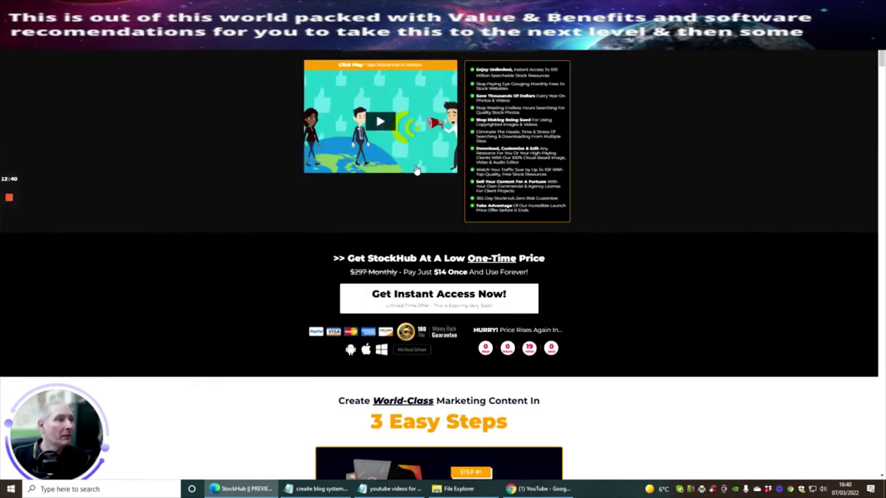